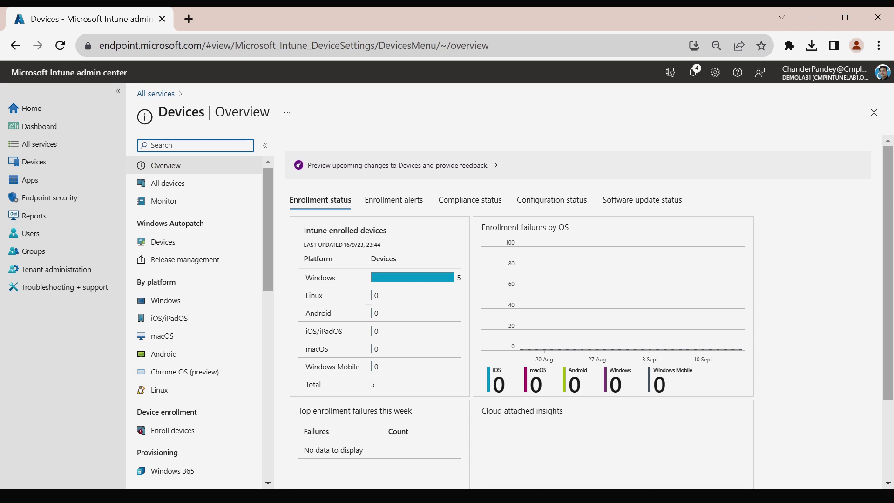
Step: Go to Windows enrollment and review the Automatic Enrollment settings
{"action": "left_click", "coordinate": [172, 433]}
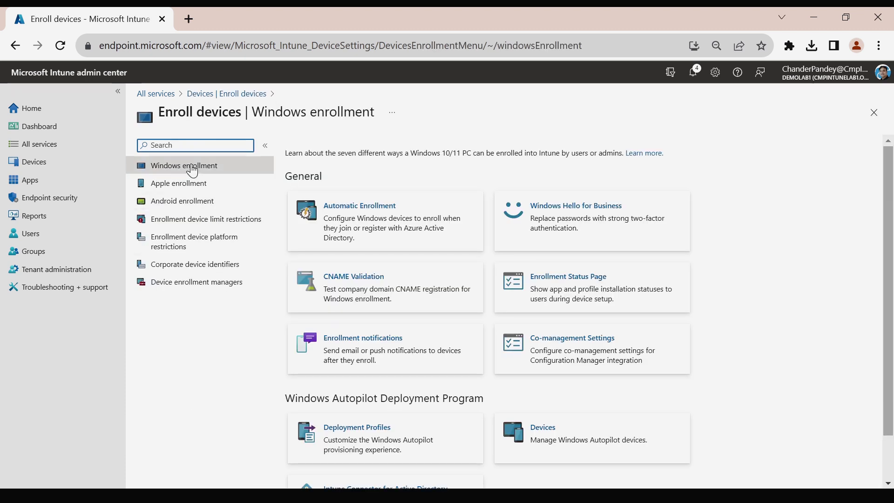
{"action": "left_click", "coordinate": [409, 226]}
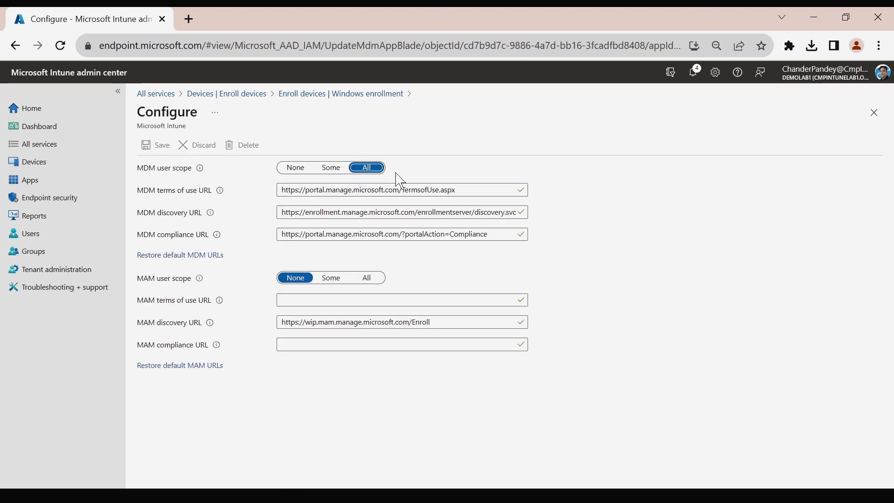
{"action": "left_click", "coordinate": [361, 94]}
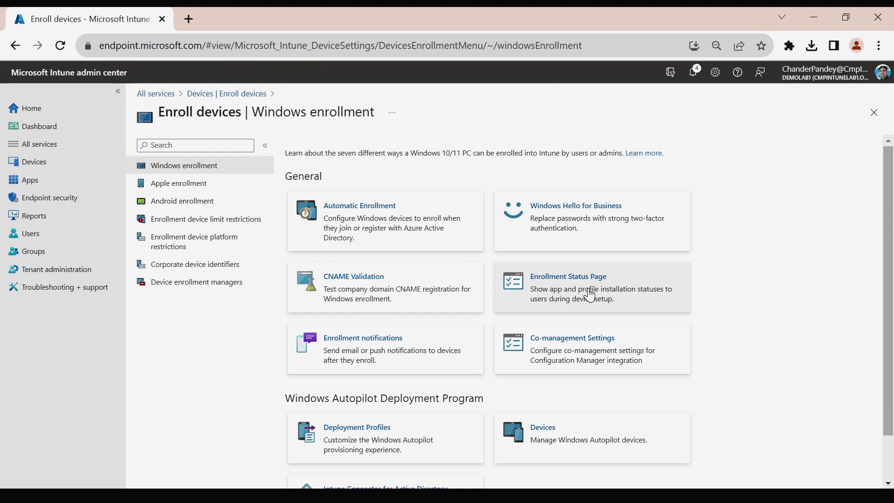
Step: Check the Enrollment Status Page profiles, then bring up the Autopilot deployment profiles list
{"action": "left_click", "coordinate": [595, 296]}
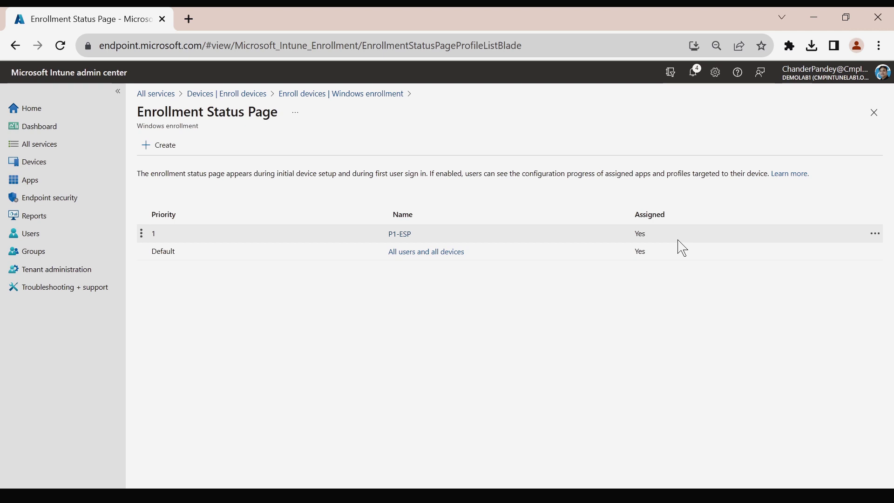
{"action": "left_click", "coordinate": [361, 95]}
{"action": "left_click", "coordinate": [417, 399]}
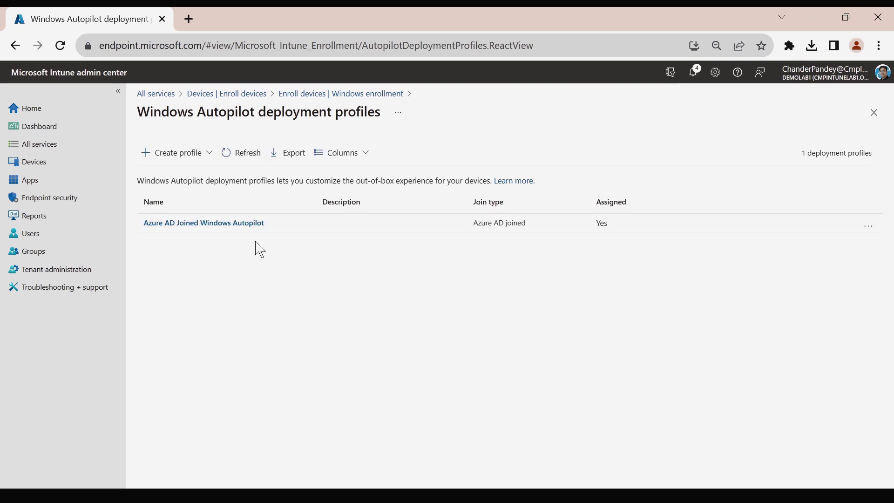
Step: Open the Azure AD Joined Autopilot profile and note 'Convert all targeted devices' is Yes
{"action": "left_click", "coordinate": [211, 224]}
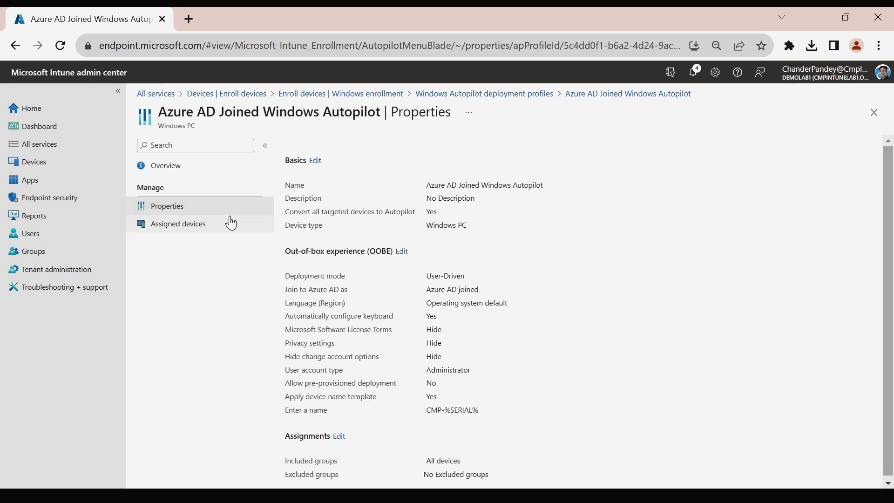
{"action": "left_click_drag", "start_coordinate": [289, 212], "coordinate": [415, 212]}
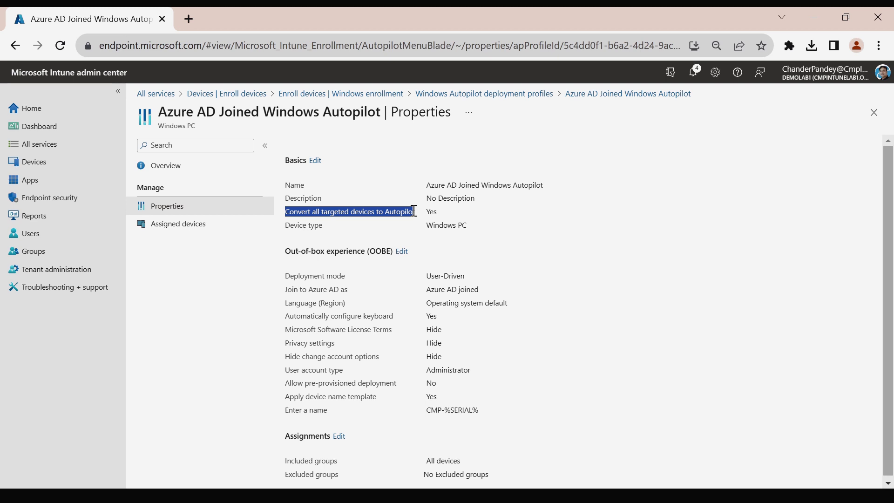
{"action": "left_click_drag", "start_coordinate": [454, 218], "coordinate": [285, 222]}
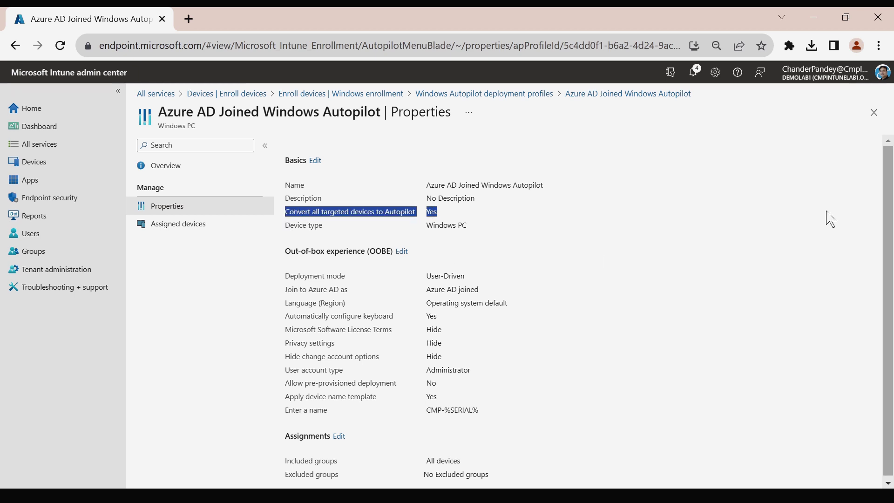
{"action": "scroll", "coordinate": [878, 274], "scroll_direction": "down", "scroll_amount": 1}
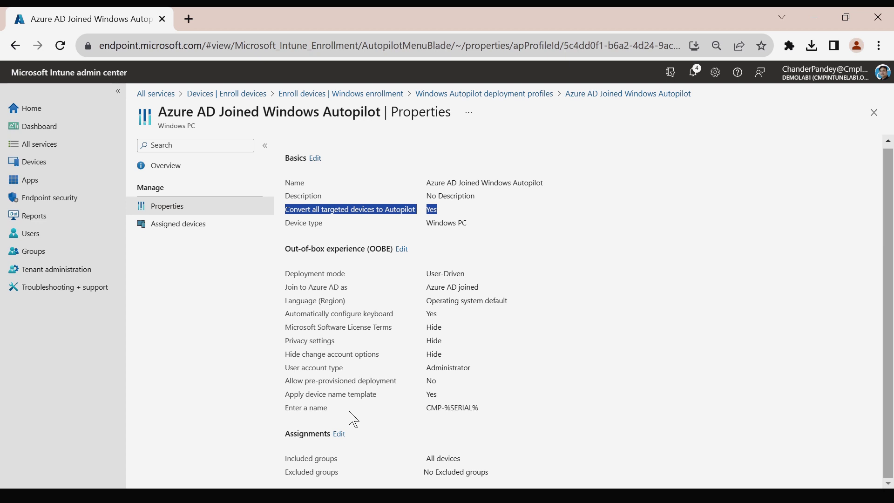
Step: Note the CMP-%SERIAL% naming template and All devices assignment, then return to Windows enrollment
{"action": "left_click_drag", "start_coordinate": [431, 408], "coordinate": [489, 412]}
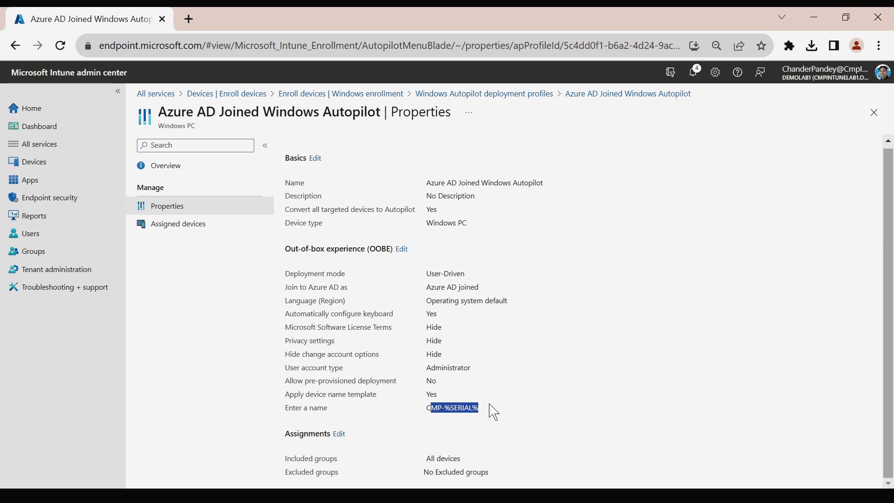
{"action": "left_click", "coordinate": [491, 411]}
{"action": "left_click_drag", "start_coordinate": [426, 408], "coordinate": [480, 410]}
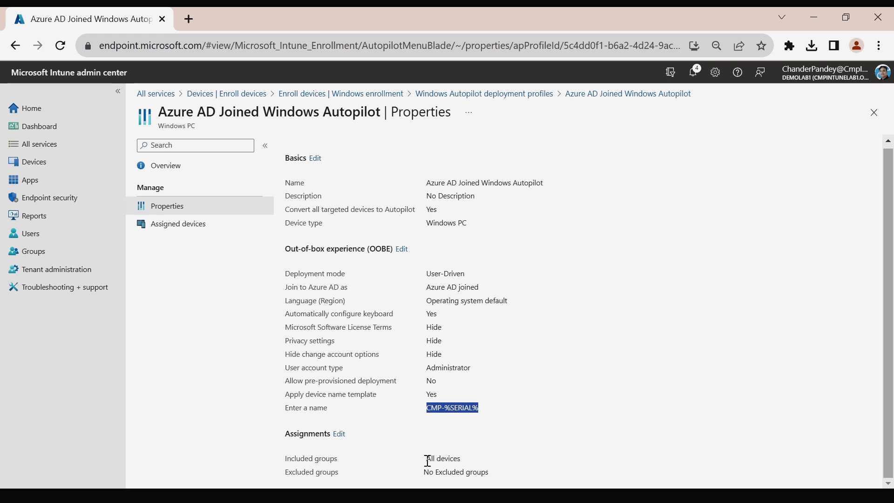
{"action": "left_click_drag", "start_coordinate": [426, 459], "coordinate": [491, 466]}
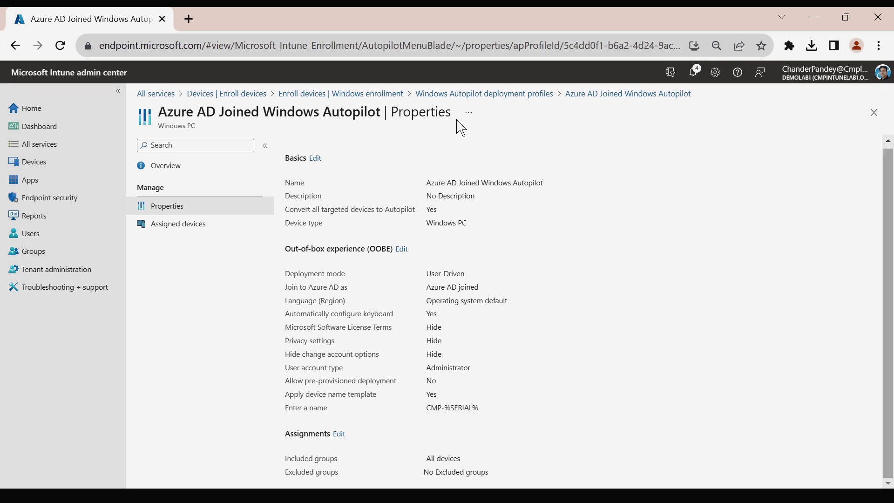
{"action": "left_click", "coordinate": [373, 95]}
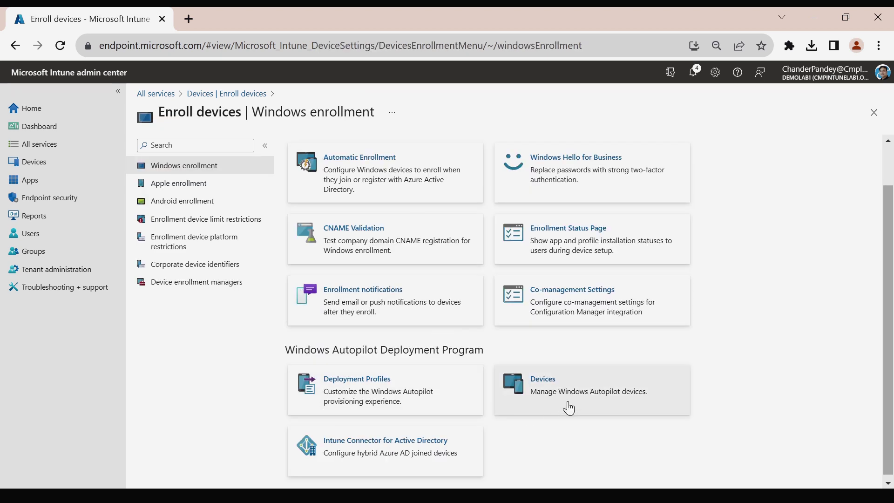
Step: Open the Devices card under Windows Autopilot Deployment Program
{"action": "left_click", "coordinate": [568, 406]}
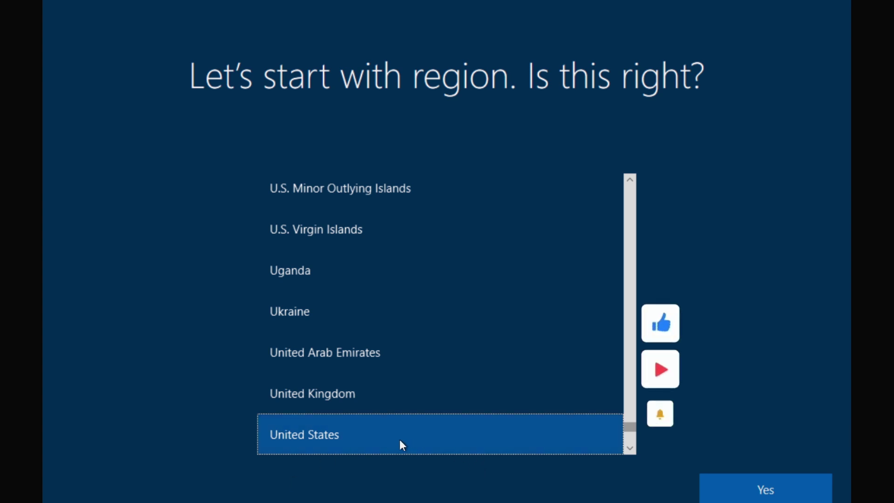
Step: Confirm United States region, choose English (India) keyboard, and skip the second layout
{"action": "left_click", "coordinate": [770, 496]}
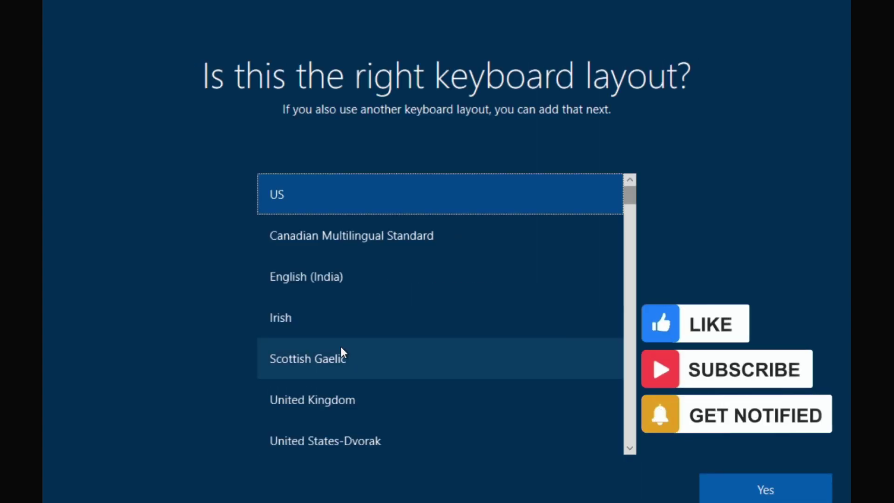
{"action": "left_click", "coordinate": [320, 282]}
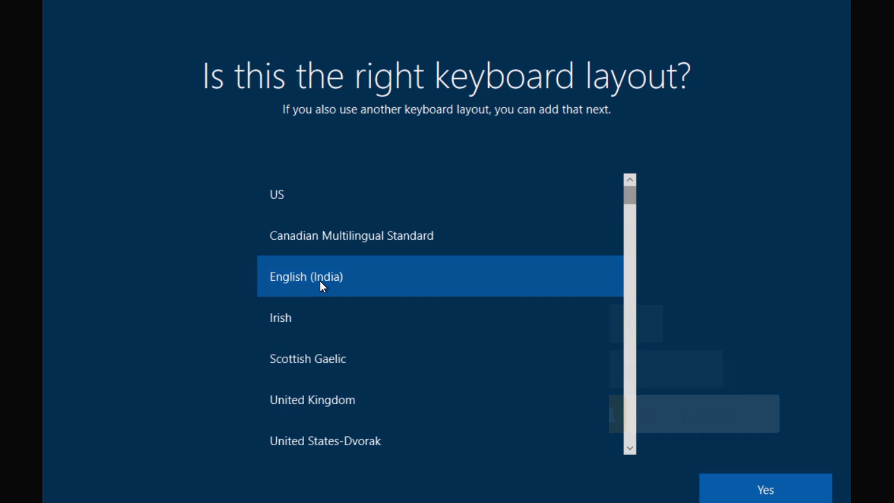
{"action": "left_click", "coordinate": [777, 497]}
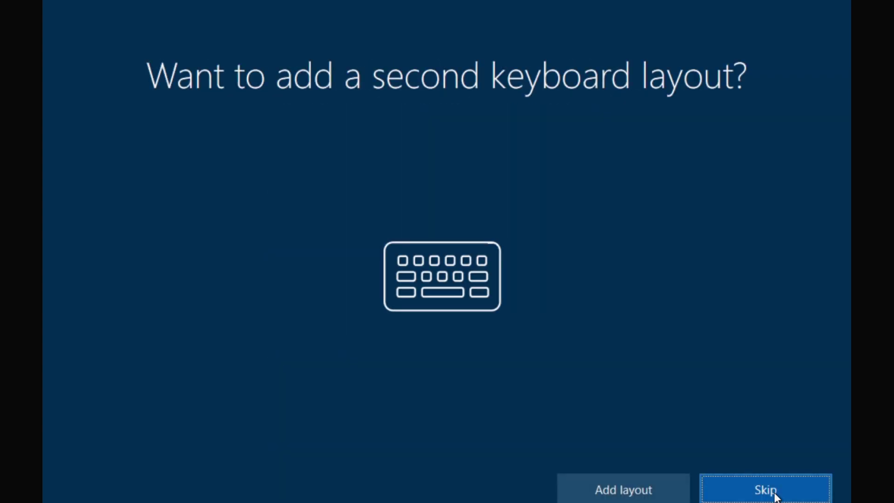
{"action": "left_click", "coordinate": [774, 493]}
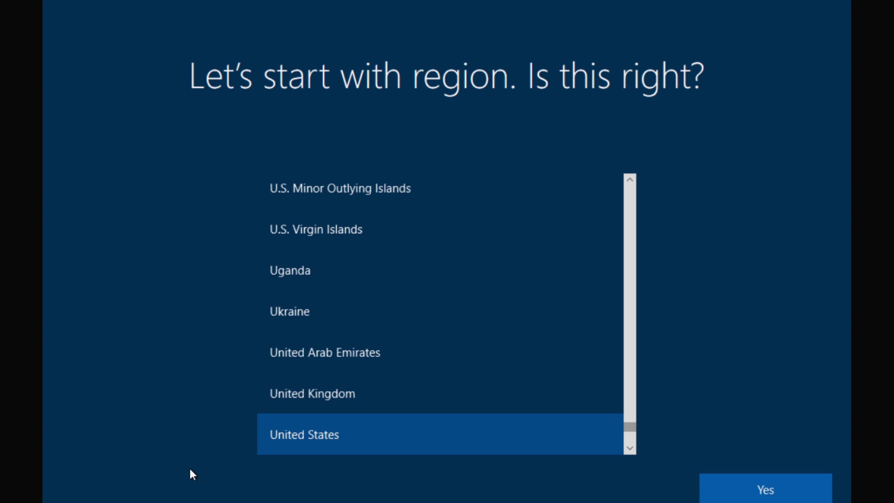
Step: Open a setup command prompt with Shift+F10, start powershell.exe, and launch ISE
{"action": "key", "text": "shift+F10"}
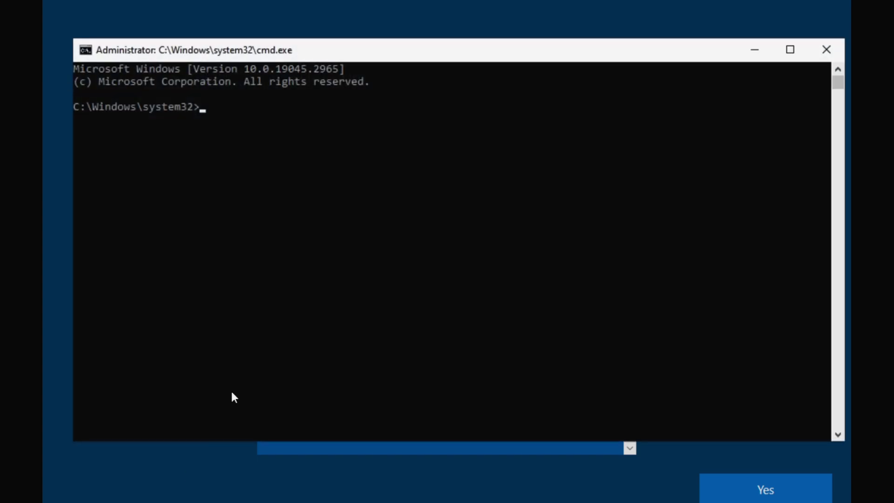
{"action": "type", "text": "powershell.exe"}
{"action": "key", "text": "Return"}
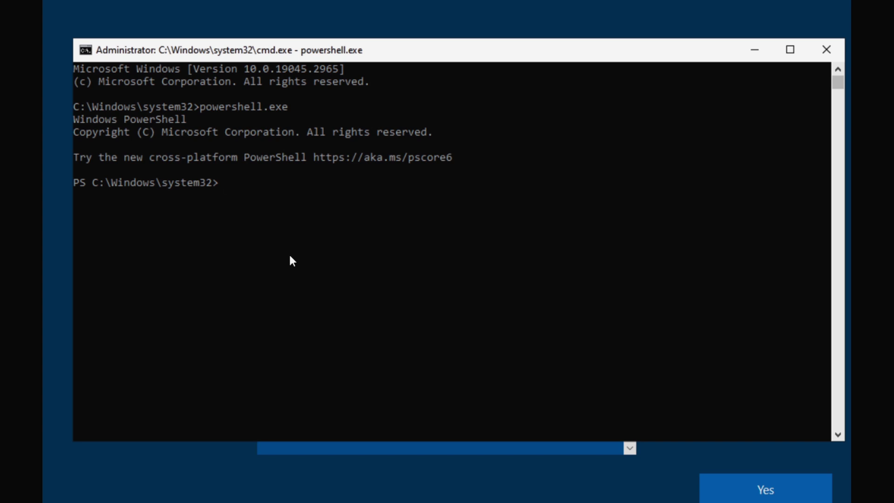
{"action": "type", "text": "ise"}
{"action": "key", "text": "Return"}
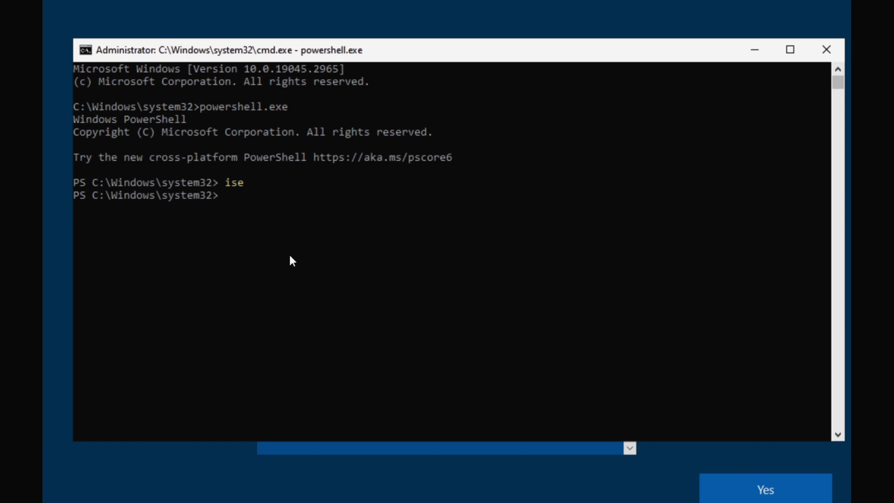
Step: Move the ISE window aside and launch Microsoft Edge from the command prompt
{"action": "left_click_drag", "start_coordinate": [480, 2], "coordinate": [460, 73]}
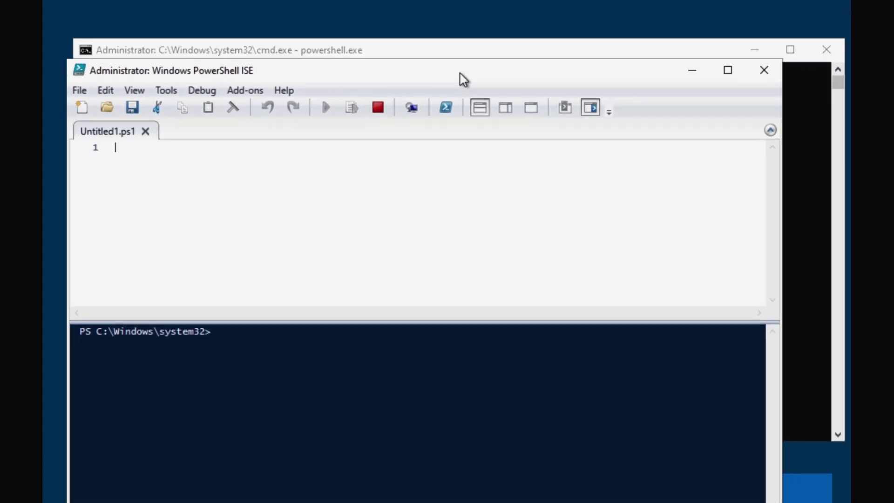
{"action": "left_click", "coordinate": [437, 52]}
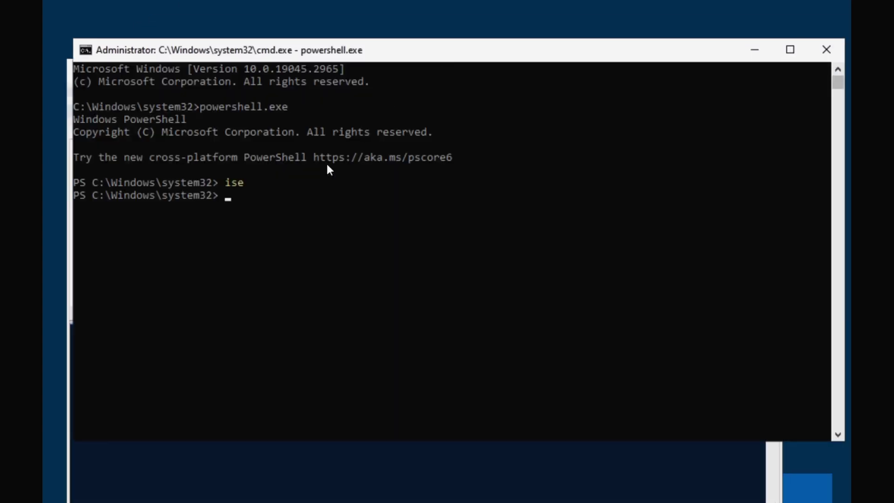
{"action": "left_click", "coordinate": [265, 194]}
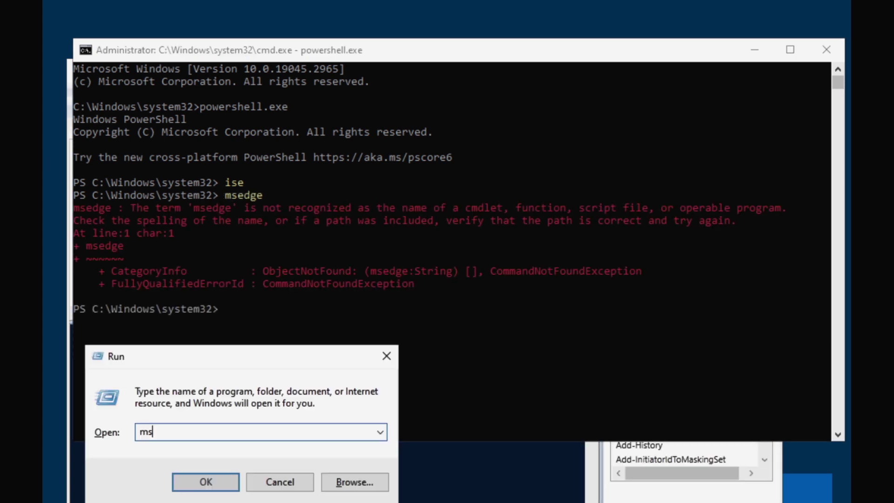
{"action": "type", "text": "eg"}
{"action": "key", "text": "BackSpace"}
{"action": "key", "text": "BackSpace"}
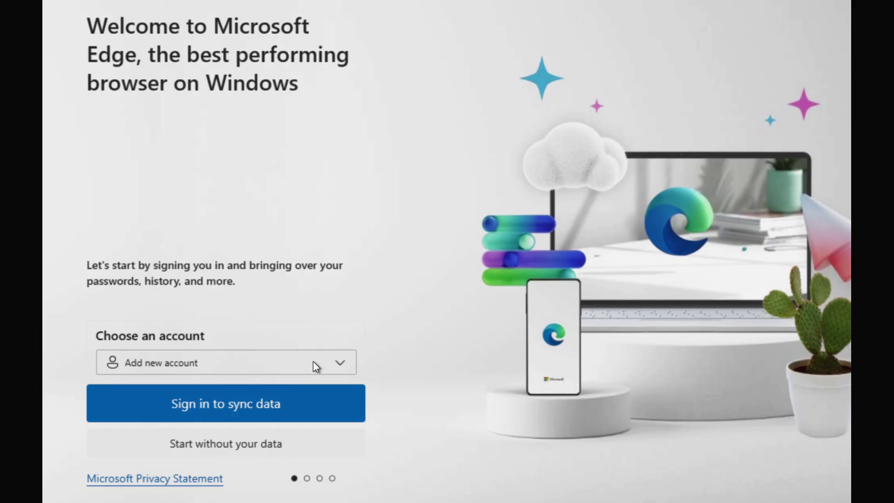
Step: Finish Edge first-run setup without signing in or importing Google browsing data
{"action": "left_click", "coordinate": [244, 451]}
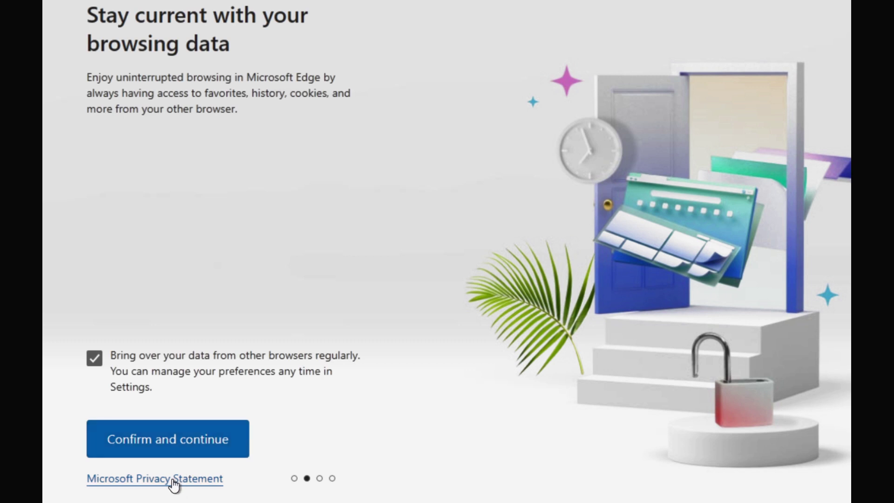
{"action": "left_click", "coordinate": [178, 456]}
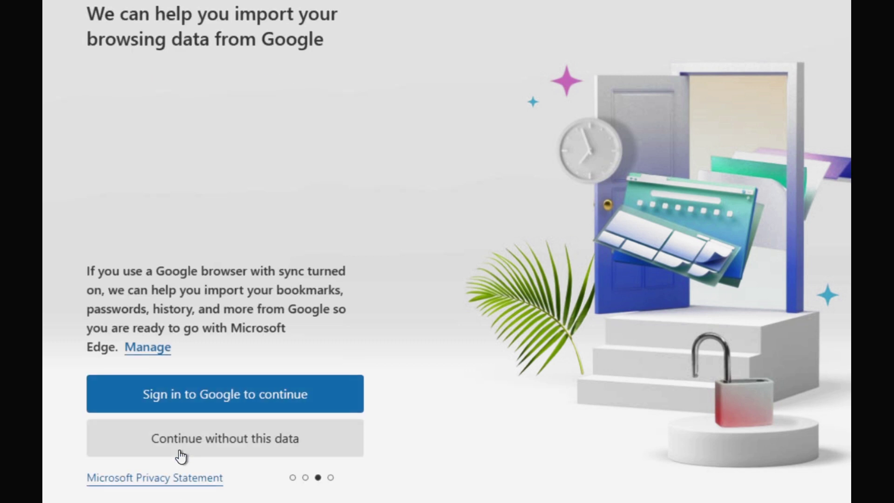
{"action": "left_click", "coordinate": [194, 456]}
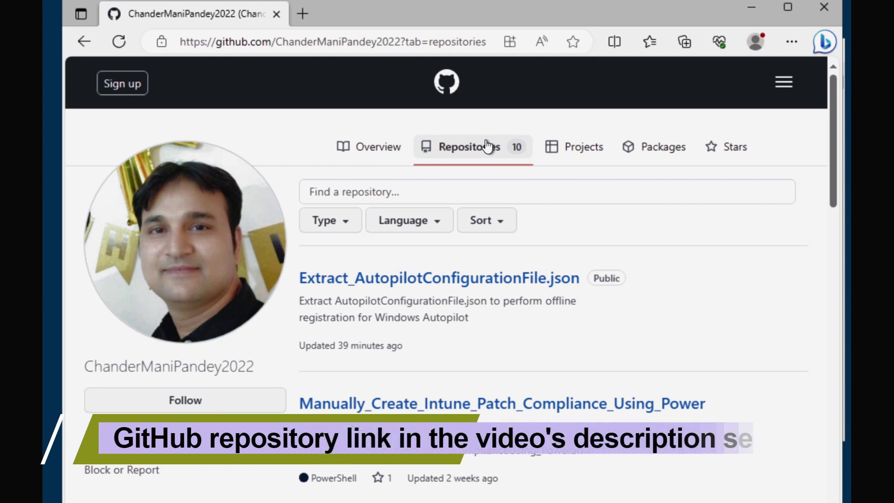
Step: Open the Extract_AutopilotConfigurationFile.json script on GitHub and copy its commands from Step 1 down
{"action": "left_click", "coordinate": [508, 290]}
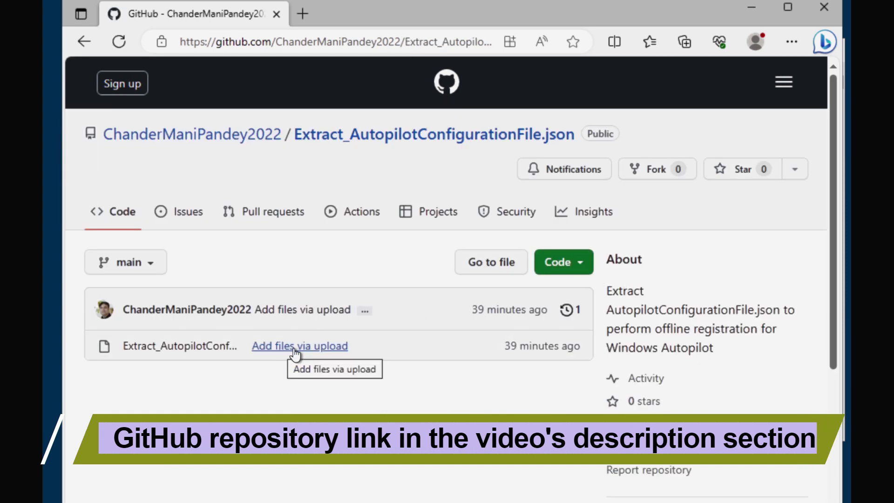
{"action": "left_click", "coordinate": [196, 347]}
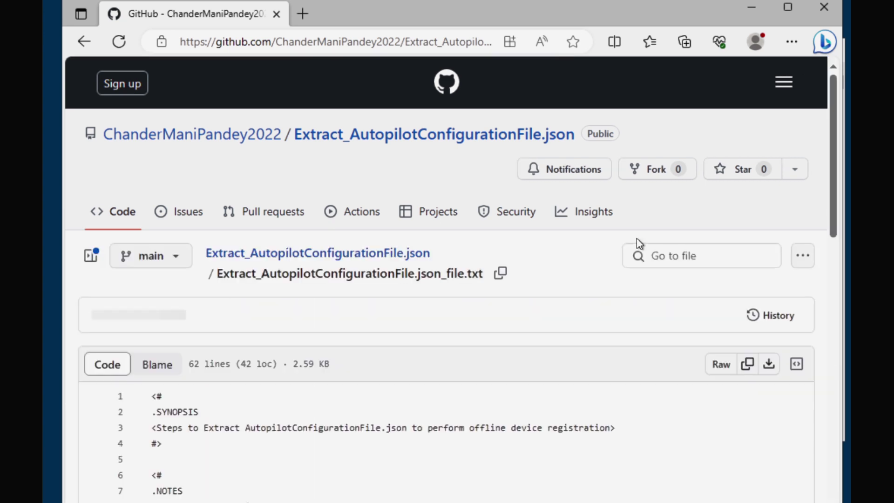
{"action": "left_click_drag", "start_coordinate": [830, 199], "coordinate": [835, 298]}
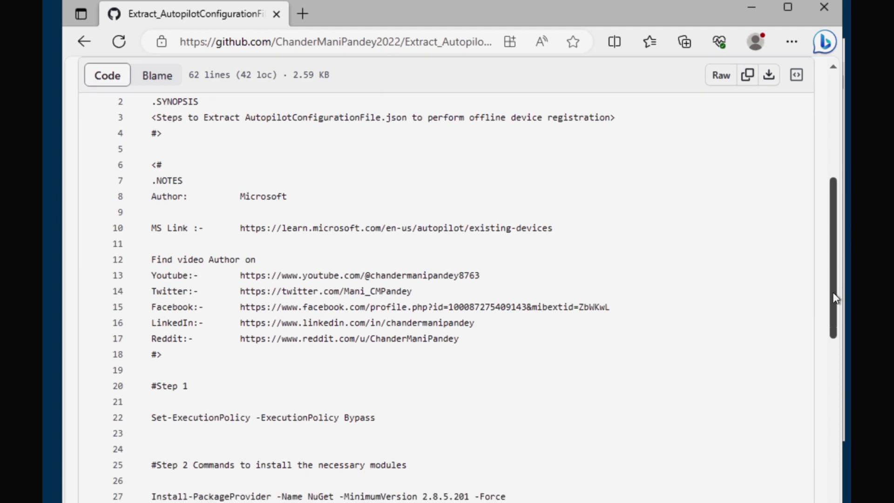
{"action": "scroll", "coordinate": [835, 298], "scroll_direction": "down", "scroll_amount": 5}
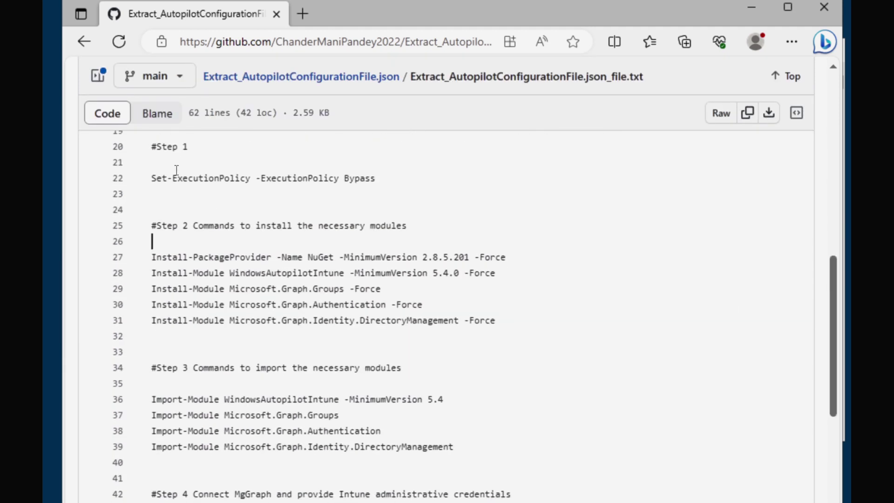
{"action": "left_click_drag", "start_coordinate": [151, 145], "coordinate": [641, 499]}
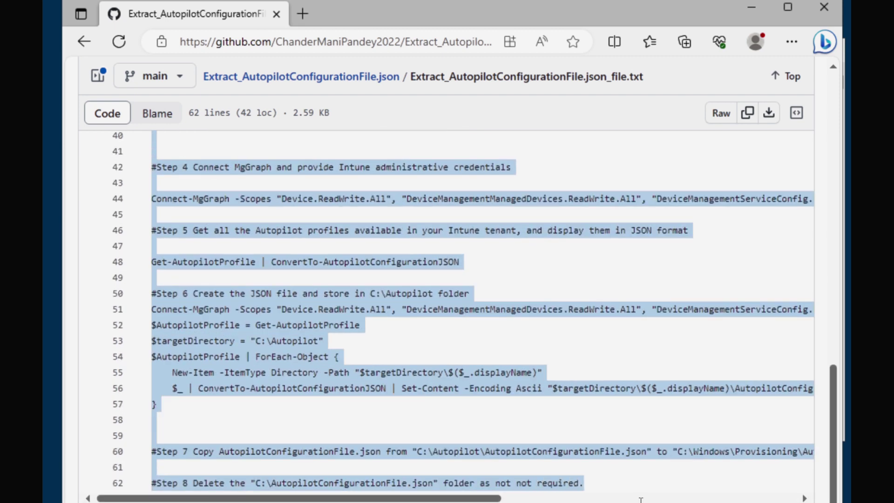
{"action": "right_click", "coordinate": [336, 359]}
{"action": "left_click", "coordinate": [393, 158]}
Step: Back in PowerShell ISE, run Set-ExecutionPolicy -ExecutionPolicy Bypass and accept Yes to All
{"action": "left_click", "coordinate": [752, 7]}
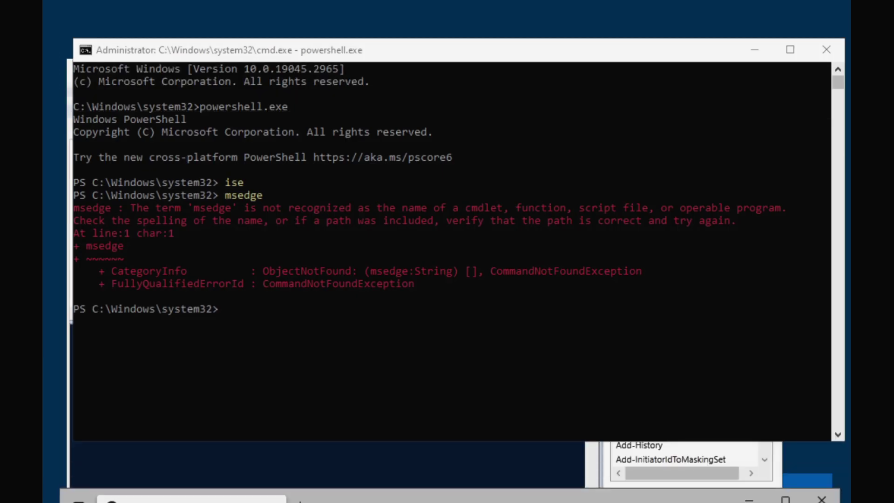
{"action": "key", "text": "alt+Tab"}
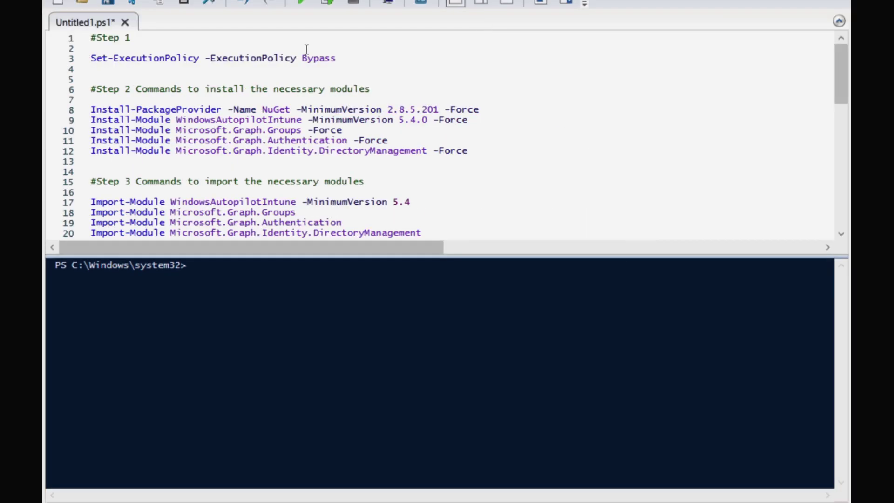
{"action": "left_click_drag", "start_coordinate": [337, 58], "coordinate": [91, 61]}
{"action": "left_click", "coordinate": [327, 4]}
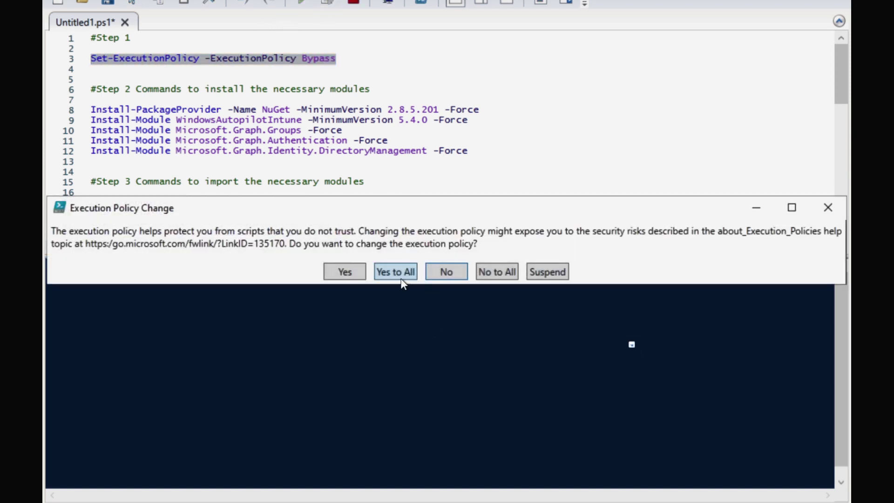
{"action": "left_click", "coordinate": [400, 277]}
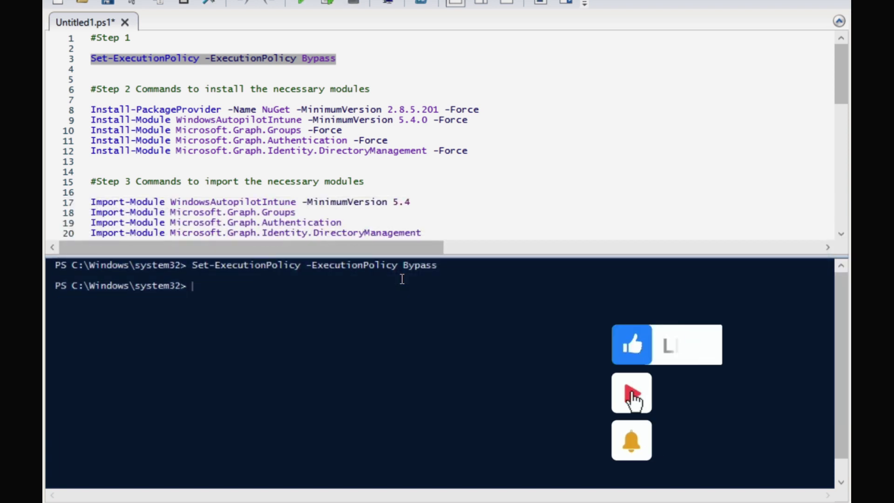
{"action": "left_click", "coordinate": [538, 160]}
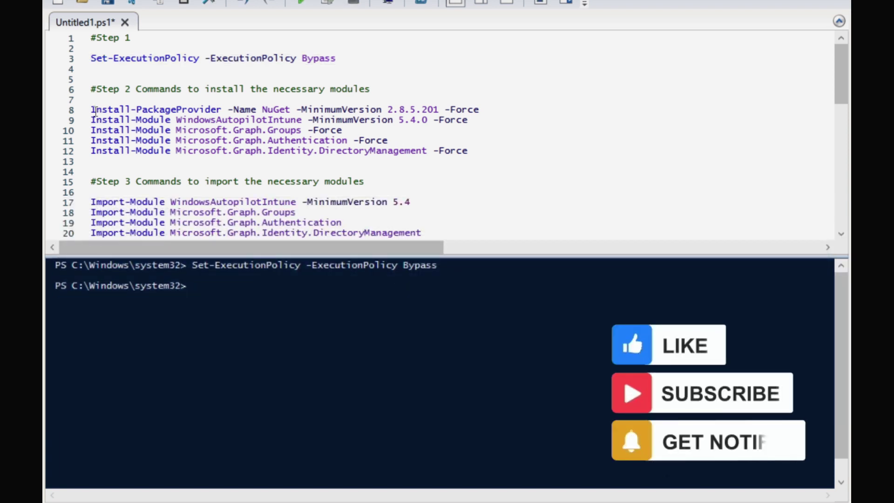
Step: Run Step 2 install lines 8–12 (NuGet 2.8.5.208) and Step 3 Import-Module lines 17–20
{"action": "left_click_drag", "start_coordinate": [92, 110], "coordinate": [487, 149]}
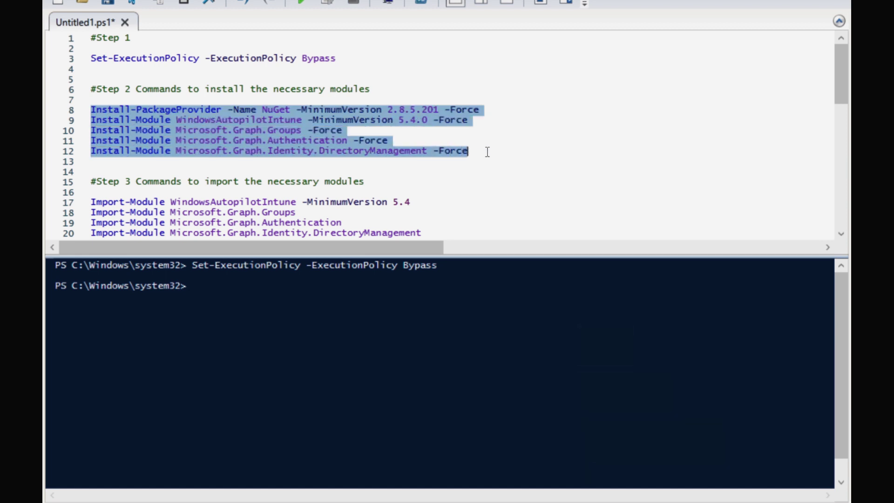
{"action": "left_click", "coordinate": [326, 6]}
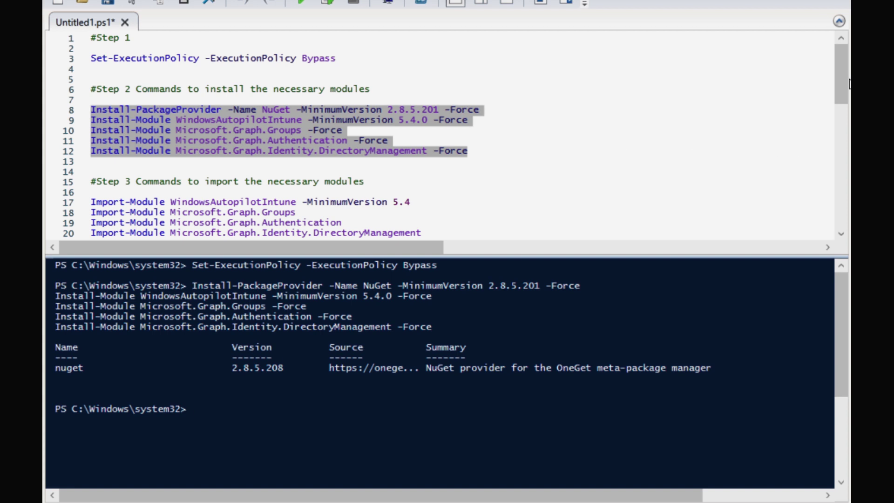
{"action": "scroll", "coordinate": [843, 83], "scroll_direction": "down", "scroll_amount": 2}
{"action": "left_click_drag", "start_coordinate": [91, 137], "coordinate": [427, 168]}
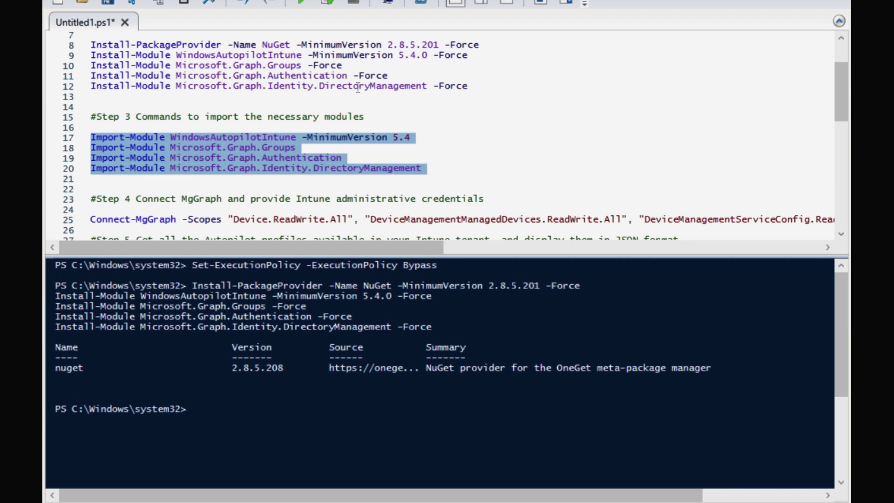
{"action": "left_click", "coordinate": [331, 7]}
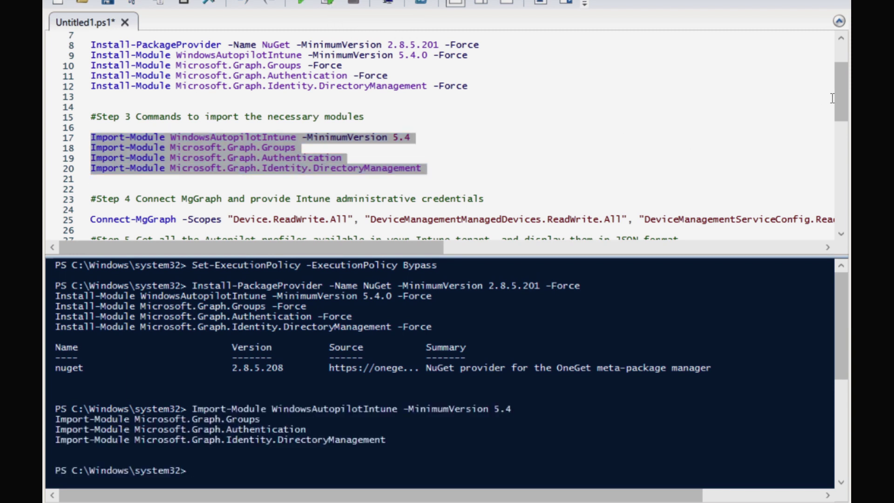
{"action": "left_click_drag", "start_coordinate": [841, 96], "coordinate": [839, 118]}
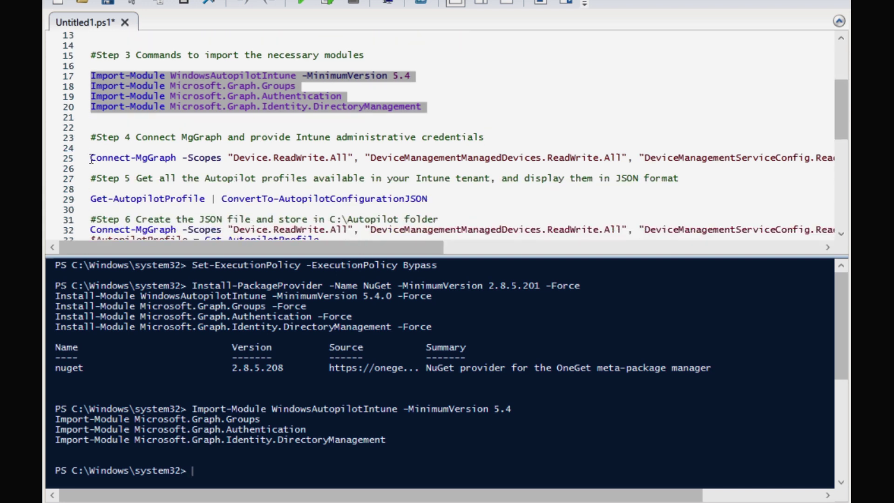
Step: Run the Connect-MgGraph command on line 25
{"action": "left_click_drag", "start_coordinate": [91, 159], "coordinate": [579, 169]}
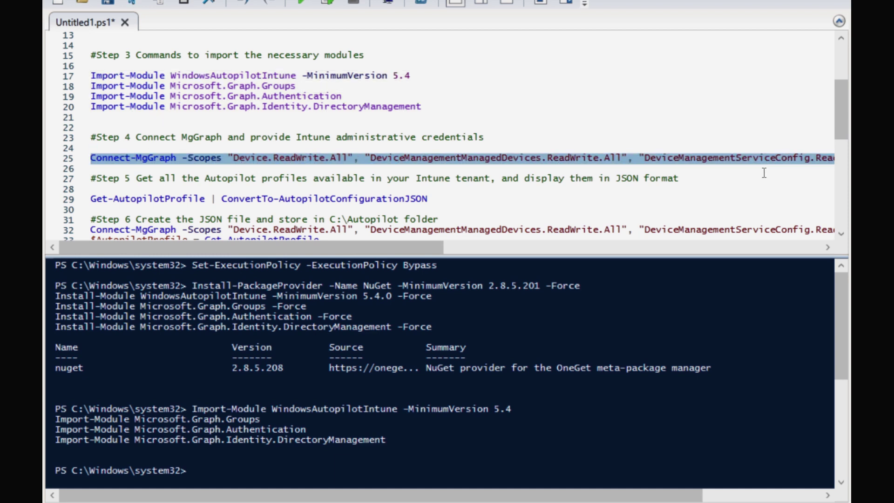
{"action": "mouse_move", "coordinate": [849, 161]}
{"action": "left_mouse_down"}
{"action": "mouse_move", "coordinate": [849, 179]}
{"action": "mouse_move", "coordinate": [849, 158]}
{"action": "left_mouse_up"}
{"action": "left_click", "coordinate": [332, 6]}
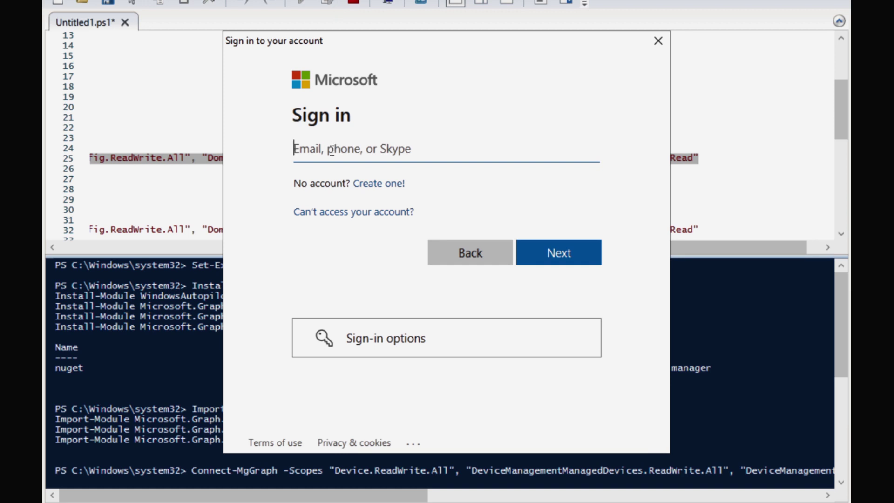
Step: Sign in with the admin account's e-mail and password, reaching 'Welcome to Microsoft Graph!'
{"action": "key", "text": "ctrl+v"}
{"action": "left_click", "coordinate": [552, 250]}
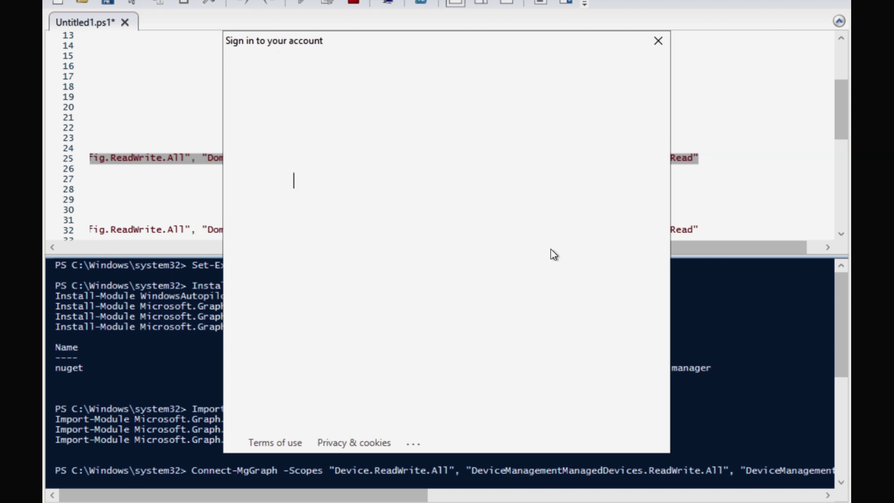
{"action": "type", "text": "***********"}
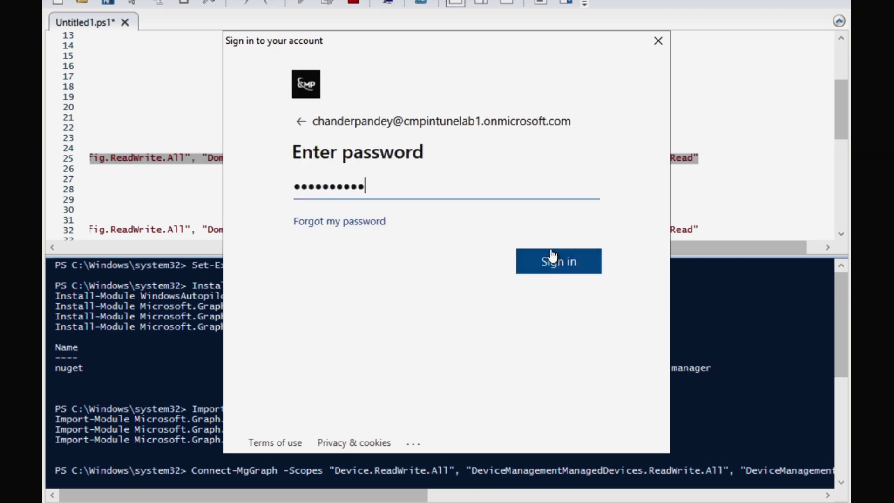
{"action": "left_click", "coordinate": [573, 273]}
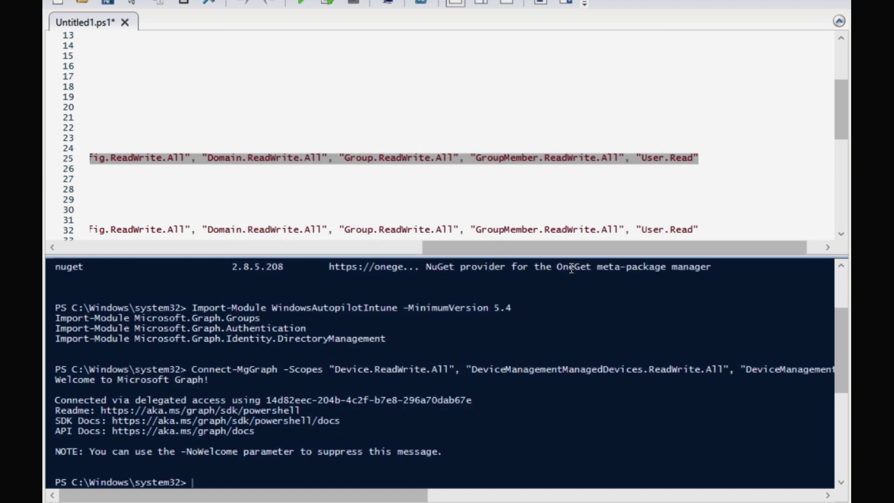
{"action": "left_click_drag", "start_coordinate": [571, 256], "coordinate": [572, 205]}
{"action": "left_click", "coordinate": [484, 146]}
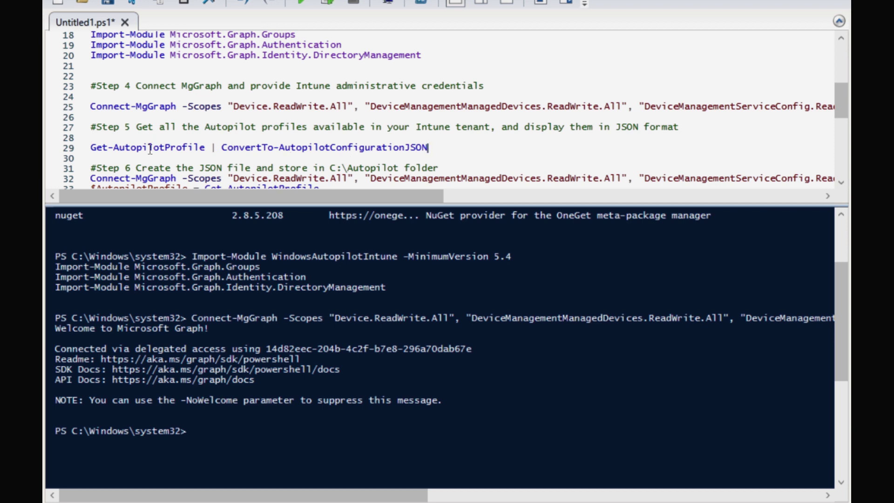
Step: Run line 29, Get-AutopilotProfile | ConvertTo-AutopilotConfigurationJSON, to print the profile JSON
{"action": "left_click_drag", "start_coordinate": [91, 147], "coordinate": [428, 148]}
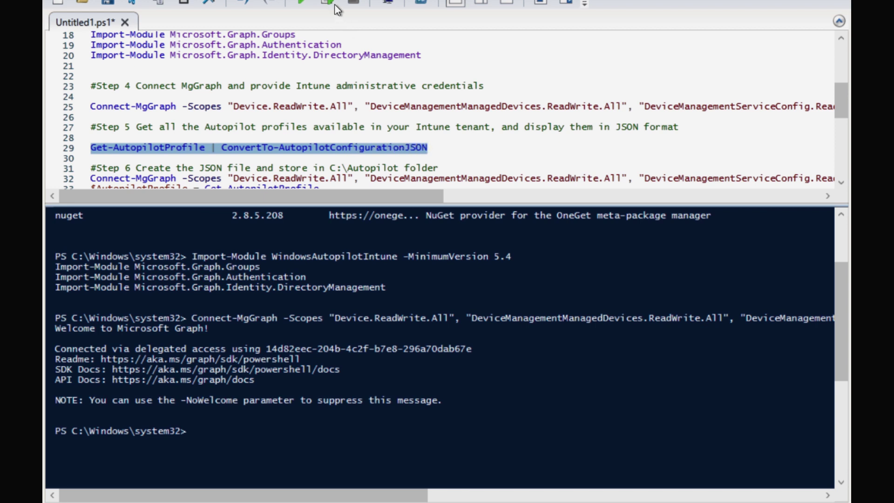
{"action": "left_click", "coordinate": [330, 2]}
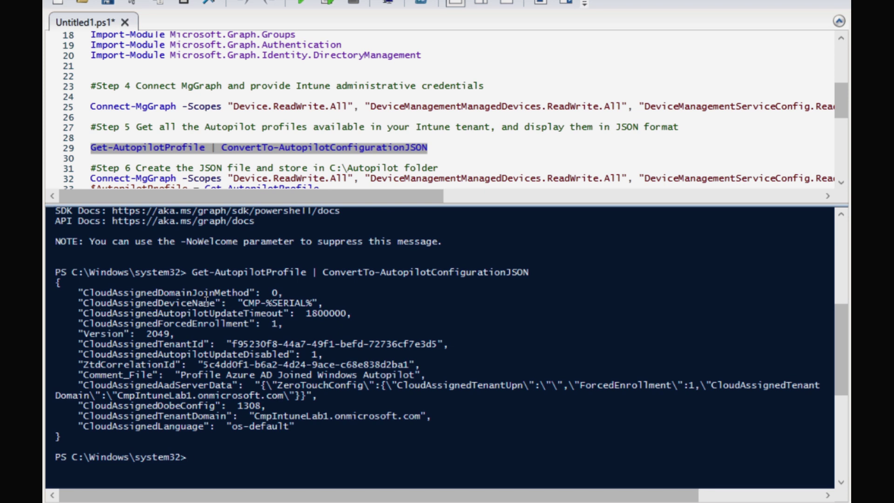
Step: Highlight the CMP-%SERIAL% device name, 1800000 timeout, Version 2049 and CloudAssignedAutopilotUpdateDisabled values in the output
{"action": "left_click_drag", "start_coordinate": [243, 303], "coordinate": [325, 305]}
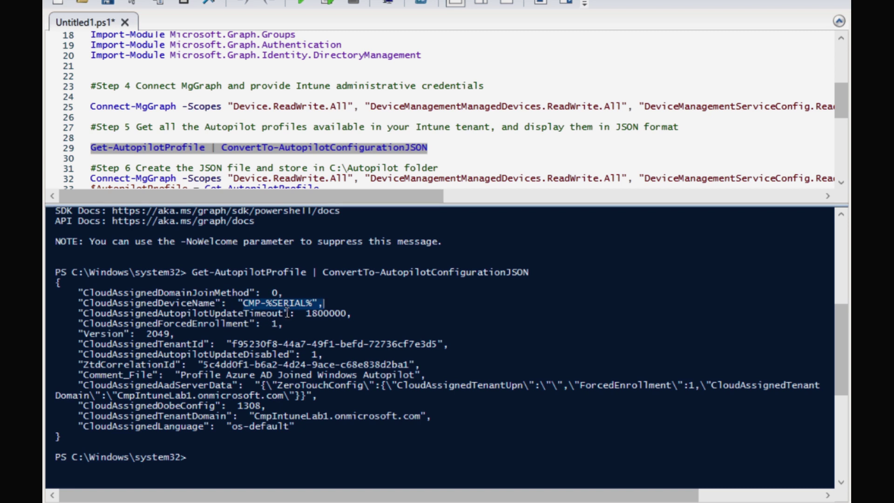
{"action": "left_click", "coordinate": [351, 312]}
{"action": "left_click_drag", "start_coordinate": [348, 313], "coordinate": [305, 319]}
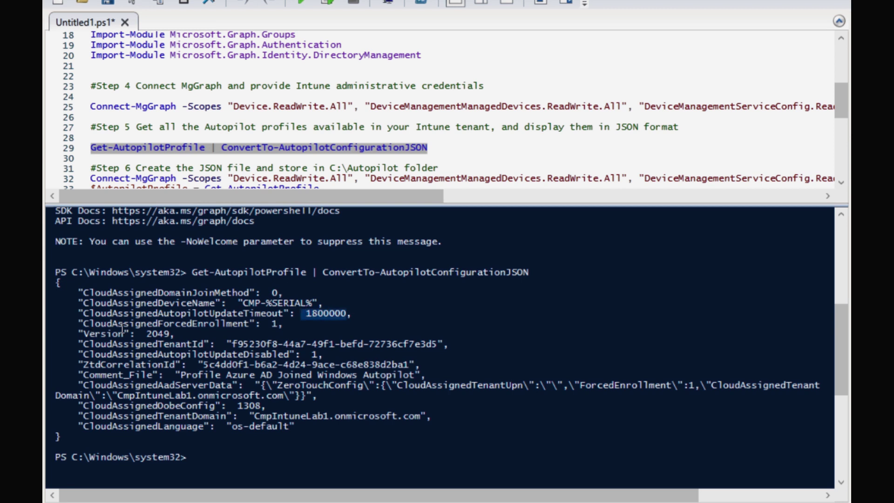
{"action": "left_click", "coordinate": [276, 330]}
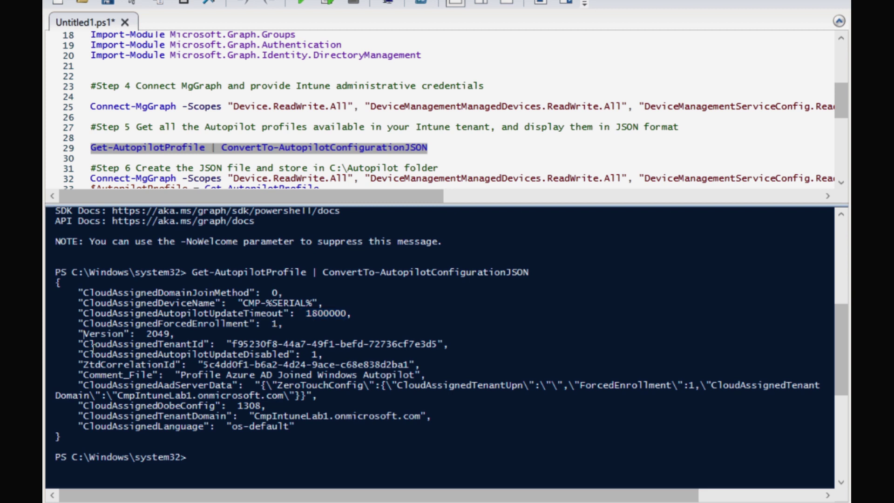
{"action": "left_click_drag", "start_coordinate": [88, 345], "coordinate": [438, 344]}
{"action": "left_click", "coordinate": [234, 344]}
{"action": "left_click", "coordinate": [152, 365]}
{"action": "left_click_drag", "start_coordinate": [83, 355], "coordinate": [293, 355]}
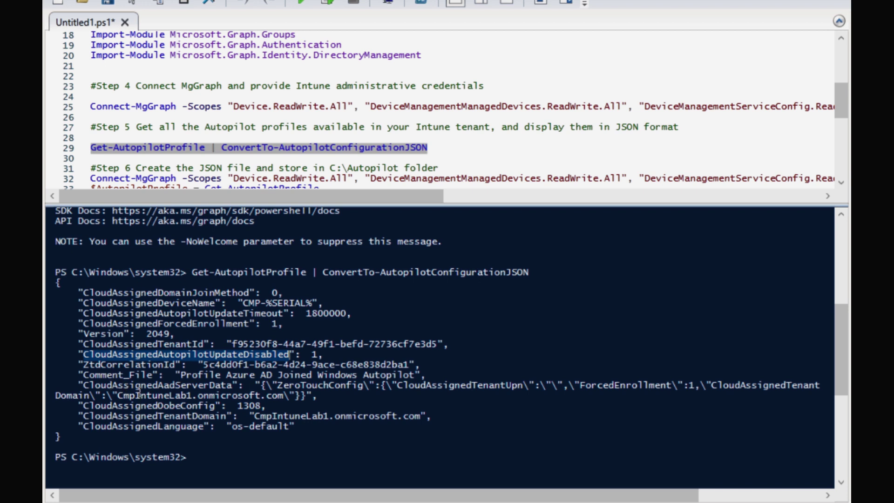
Step: Highlight Comment_File, the Azure AD Joined profile name, OOBE config, tenant domain and os-default language settings
{"action": "left_click_drag", "start_coordinate": [153, 375], "coordinate": [84, 377]}
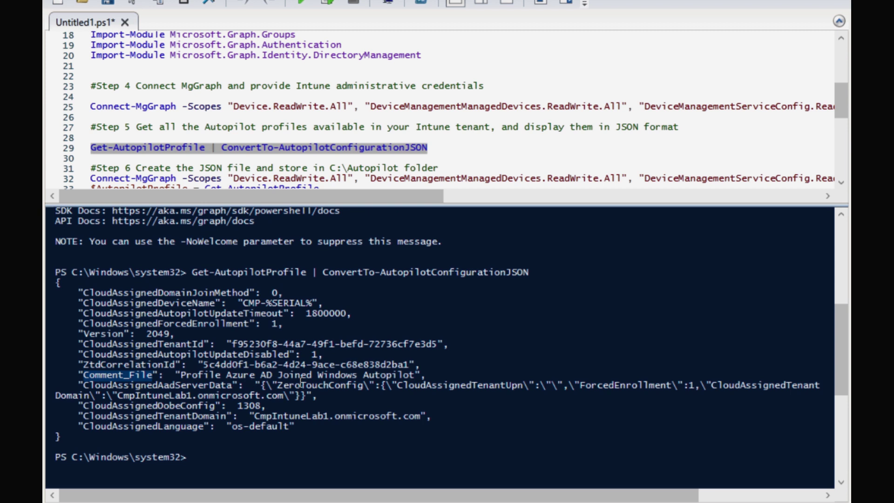
{"action": "left_click_drag", "start_coordinate": [417, 375], "coordinate": [226, 376]}
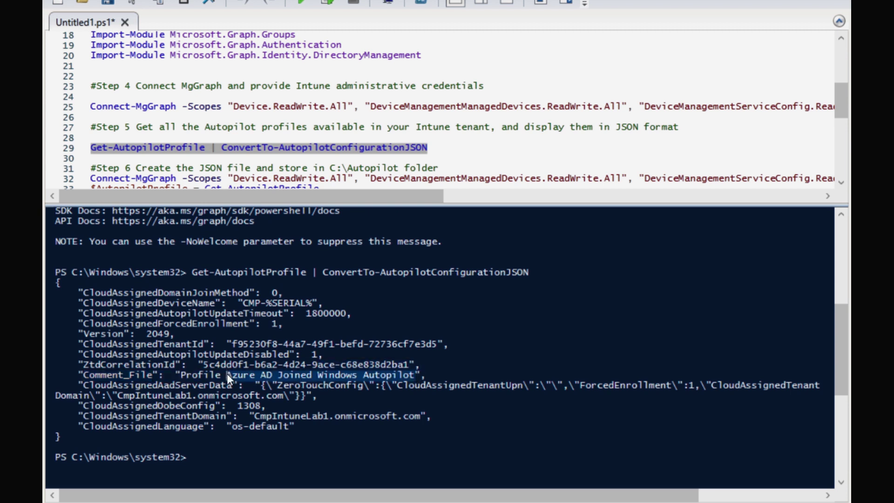
{"action": "left_click", "coordinate": [226, 376]}
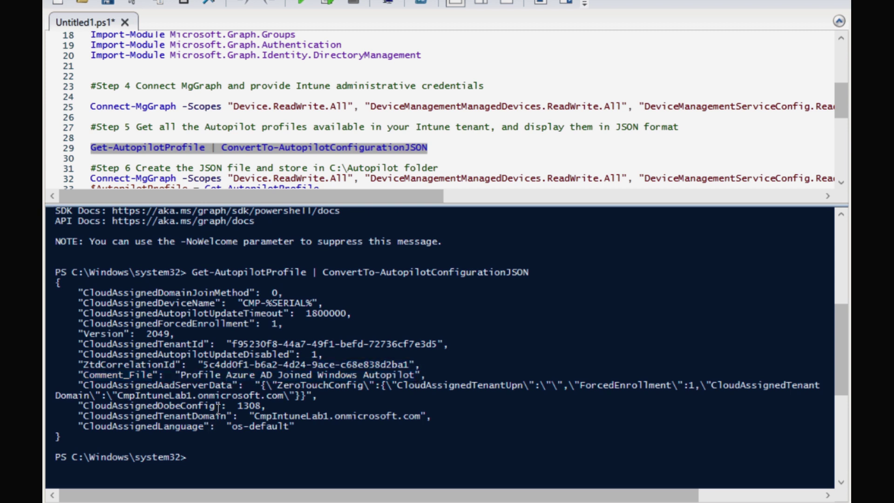
{"action": "left_click_drag", "start_coordinate": [218, 409], "coordinate": [100, 409]}
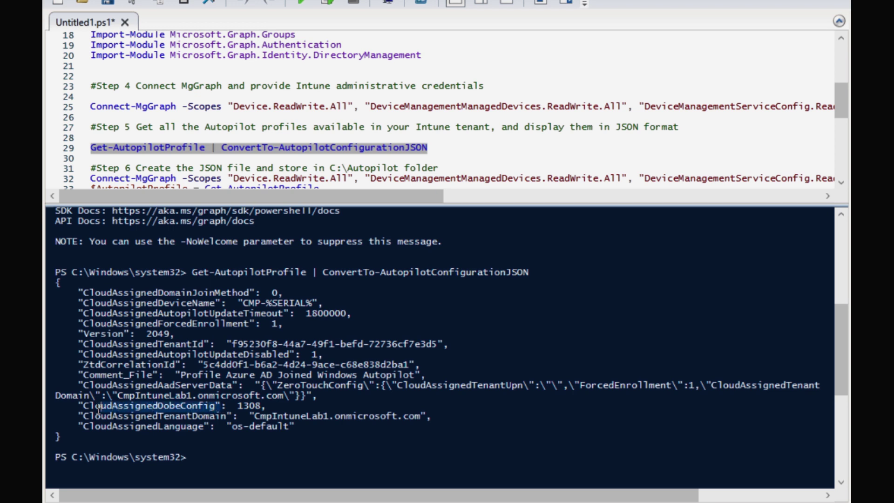
{"action": "left_click_drag", "start_coordinate": [300, 426], "coordinate": [191, 426]}
{"action": "left_click_drag", "start_coordinate": [85, 417], "coordinate": [228, 418]}
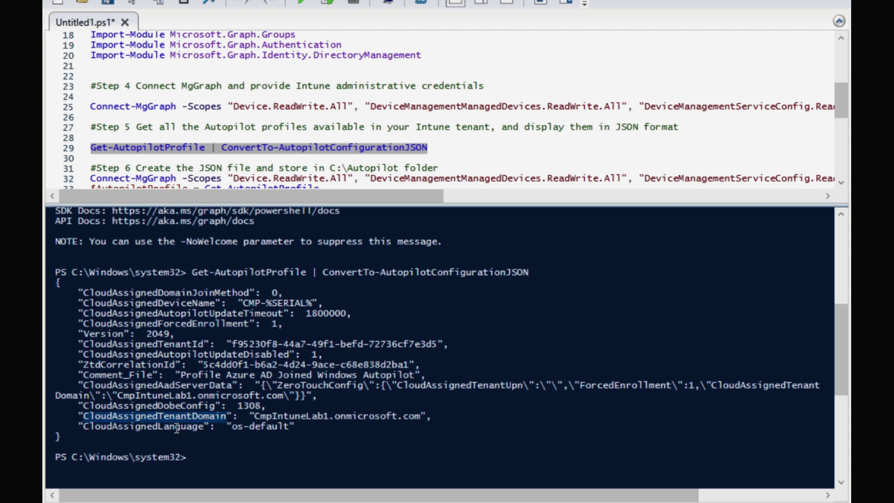
{"action": "left_click_drag", "start_coordinate": [209, 428], "coordinate": [91, 426]}
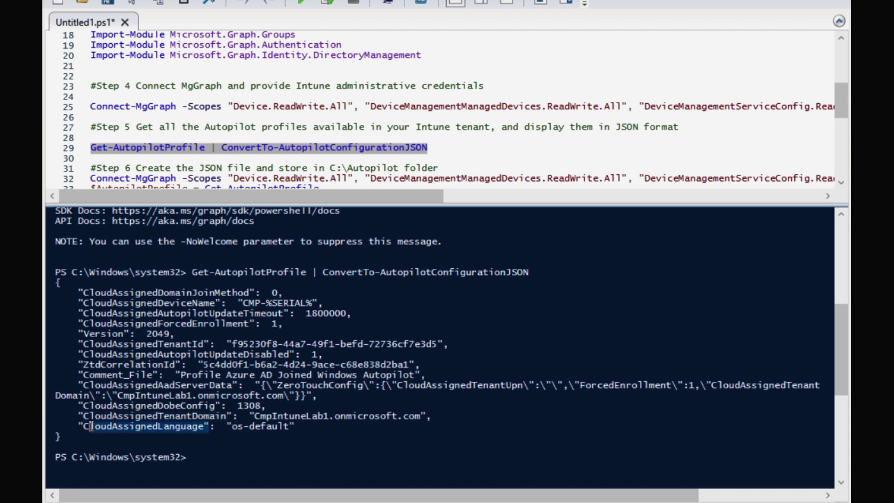
{"action": "scroll", "coordinate": [146, 144], "scroll_direction": "down", "scroll_amount": 3}
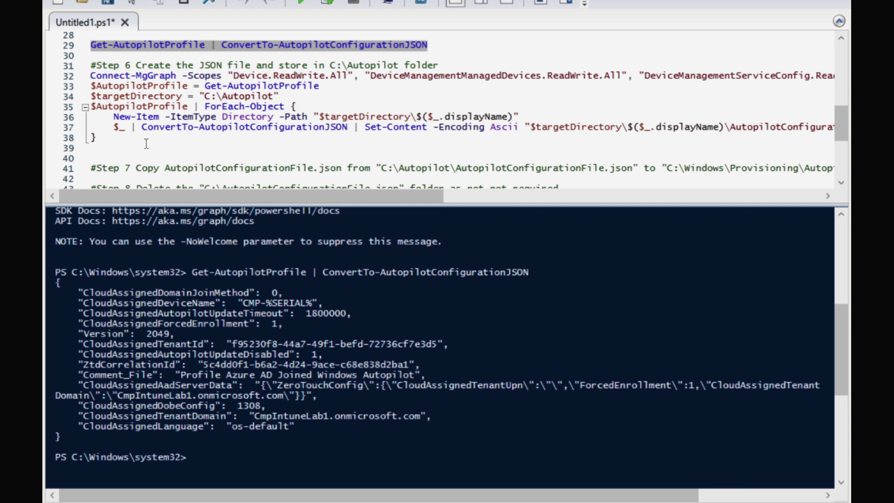
Step: Run the selected Step 6 lines 32–38 to write the profile JSON under C:\Autopilot
{"action": "left_click", "coordinate": [94, 138]}
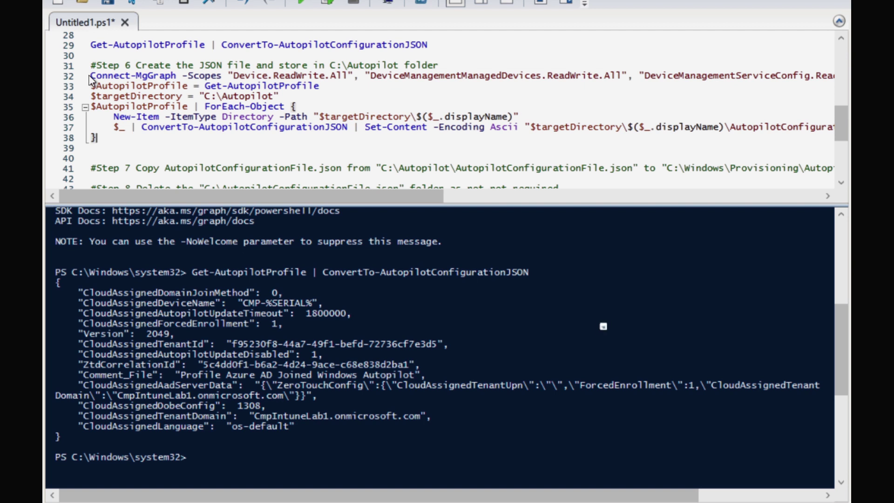
{"action": "left_click_drag", "start_coordinate": [90, 77], "coordinate": [98, 138]}
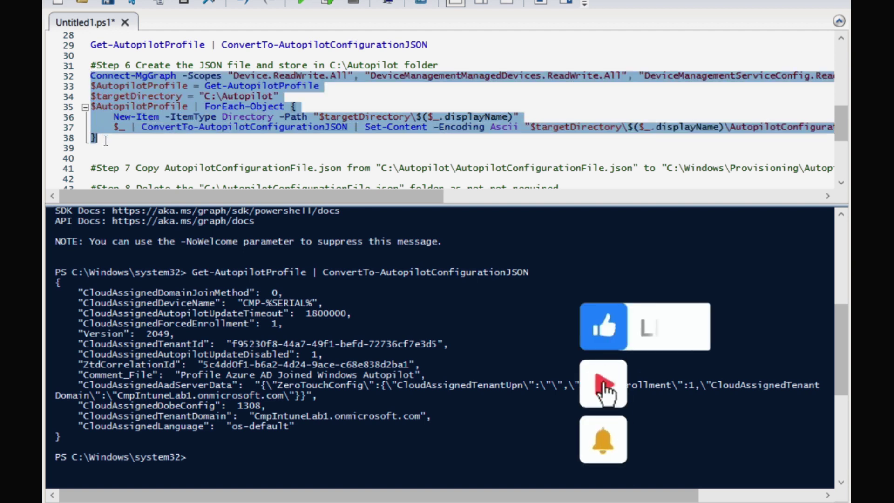
{"action": "left_click", "coordinate": [332, 8]}
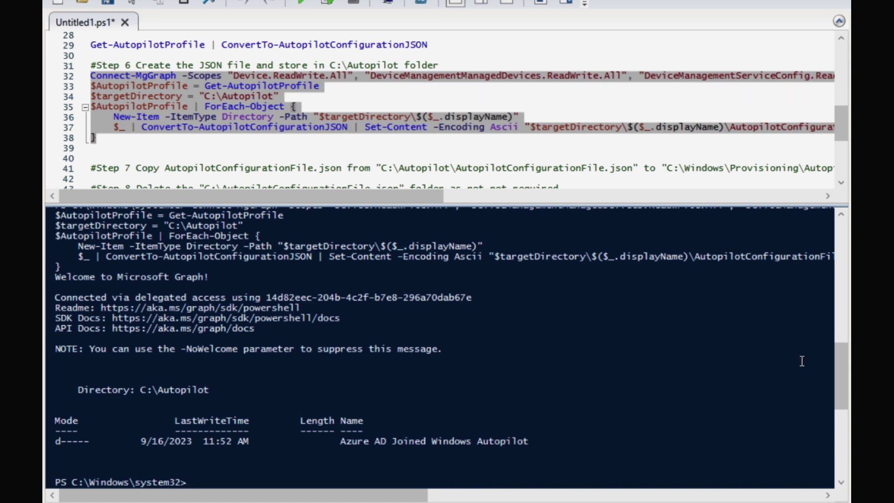
Step: Open C:\Autopilot from Run and enter the Azure AD Joined Windows Autopilot folder
{"action": "key", "text": "super+r"}
{"action": "key", "text": "BackSpace"}
{"action": "type", "text": "c:\\"}
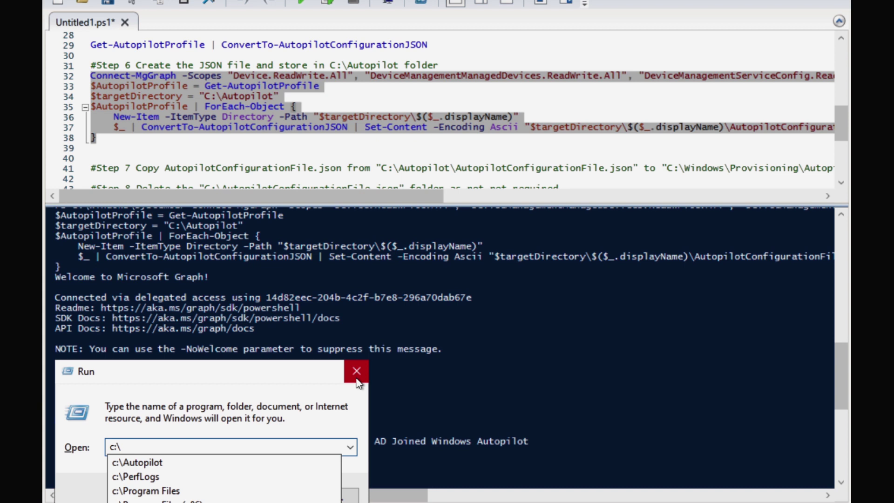
{"action": "key", "text": "Down"}
{"action": "key", "text": "Return"}
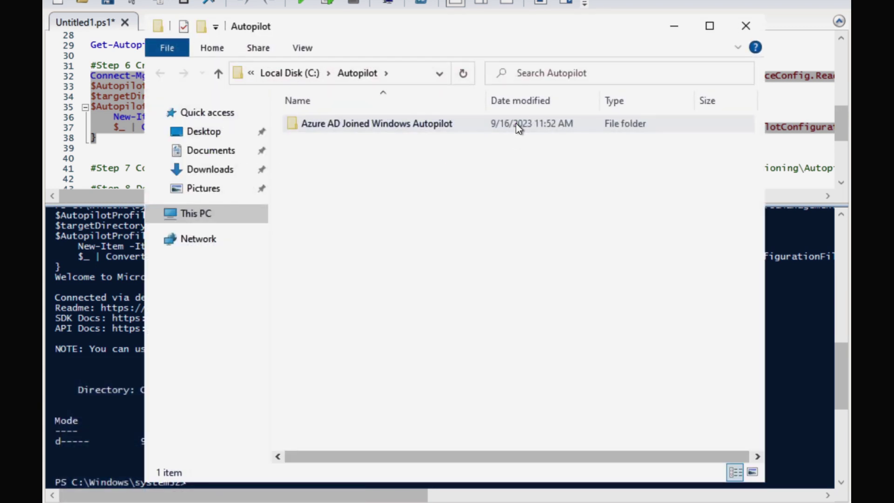
{"action": "left_click", "coordinate": [426, 125]}
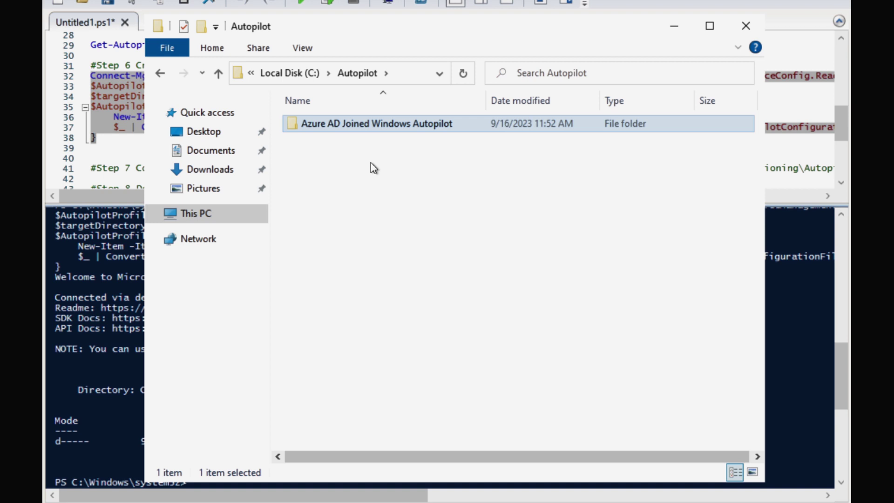
{"action": "double_click", "coordinate": [365, 126]}
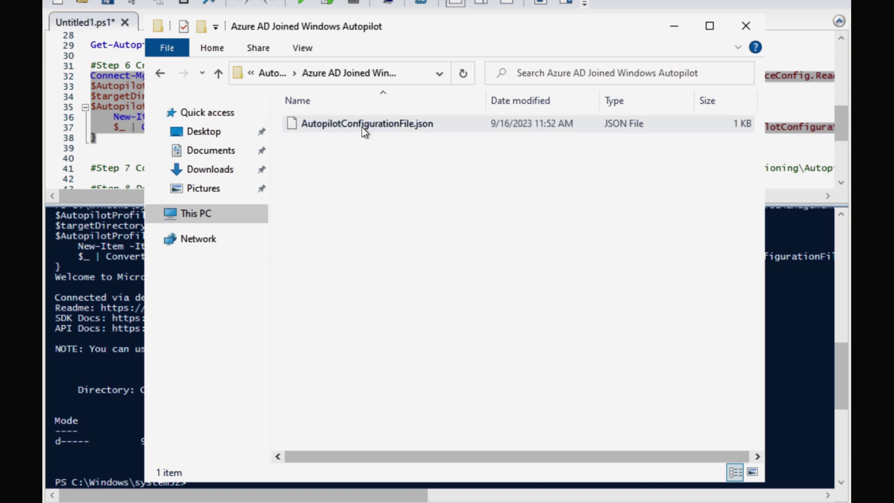
Step: View AutopilotConfigurationFile.json in Notepad, then close Notepad
{"action": "right_click", "coordinate": [362, 129]}
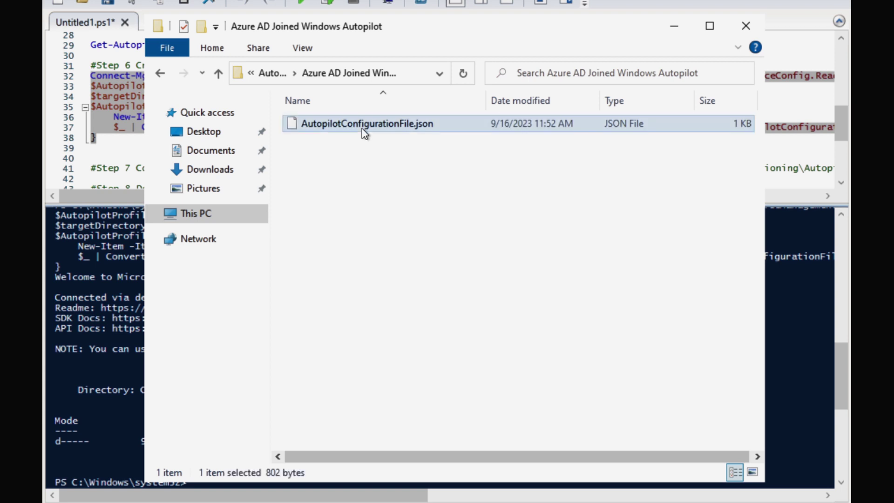
{"action": "left_click", "coordinate": [411, 140]}
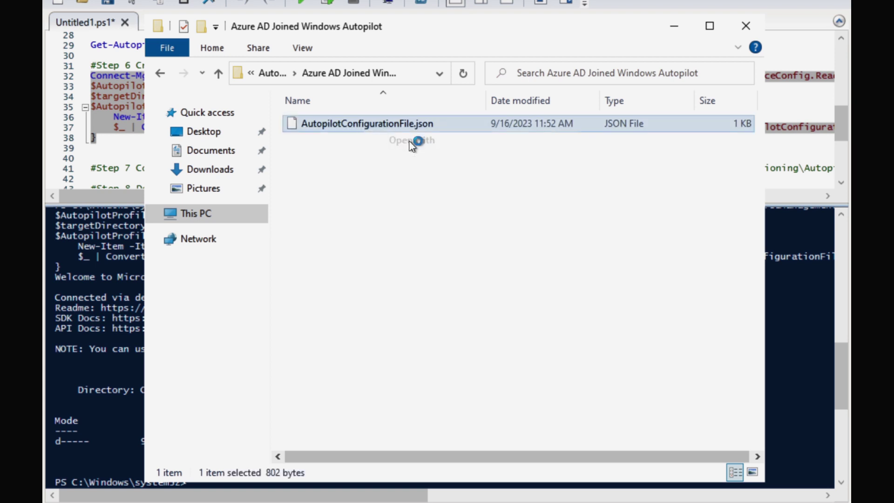
{"action": "left_click", "coordinate": [373, 169]}
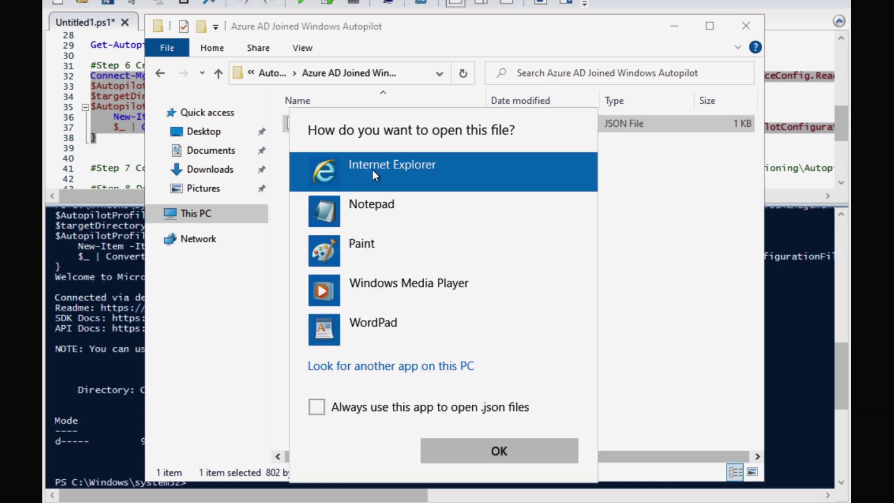
{"action": "left_click", "coordinate": [371, 204]}
{"action": "left_click", "coordinate": [484, 449]}
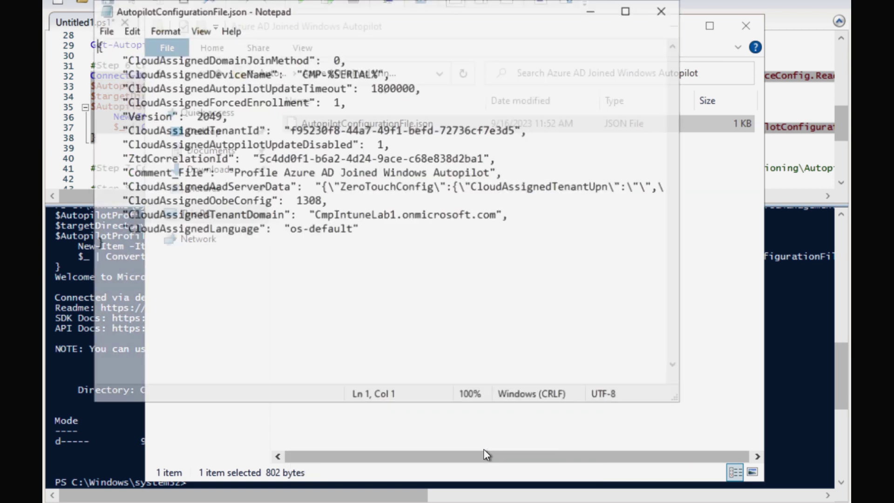
{"action": "key", "text": "ctrl+a"}
{"action": "key", "text": "alt+F4"}
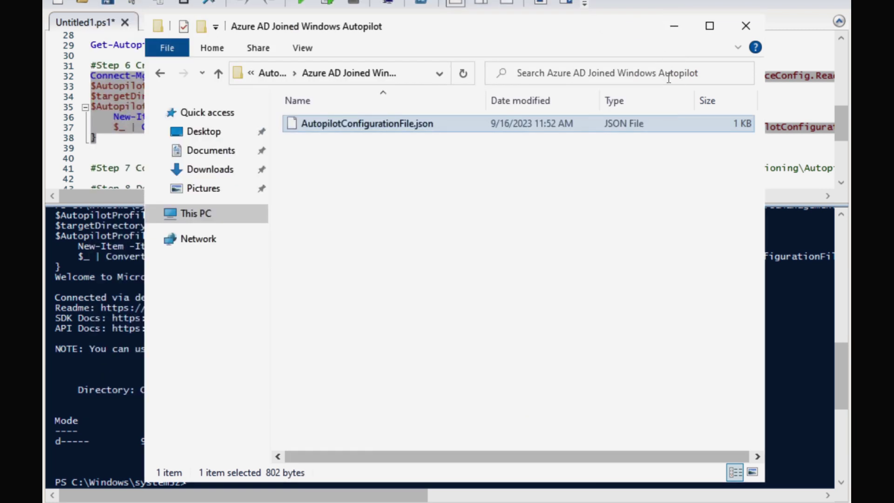
{"action": "left_click_drag", "start_coordinate": [471, 34], "coordinate": [507, 55]}
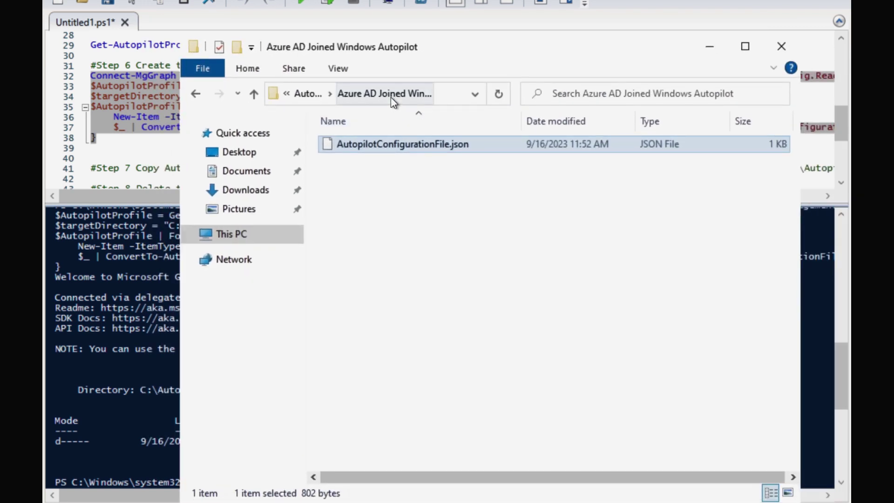
Step: Copy AutopilotConfigurationFile.json and browse to C:\Windows
{"action": "right_click", "coordinate": [404, 150]}
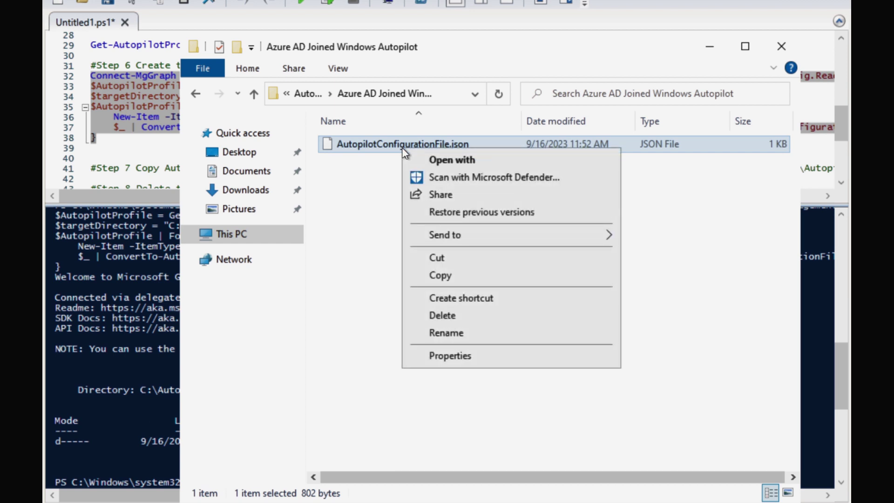
{"action": "left_click", "coordinate": [442, 274]}
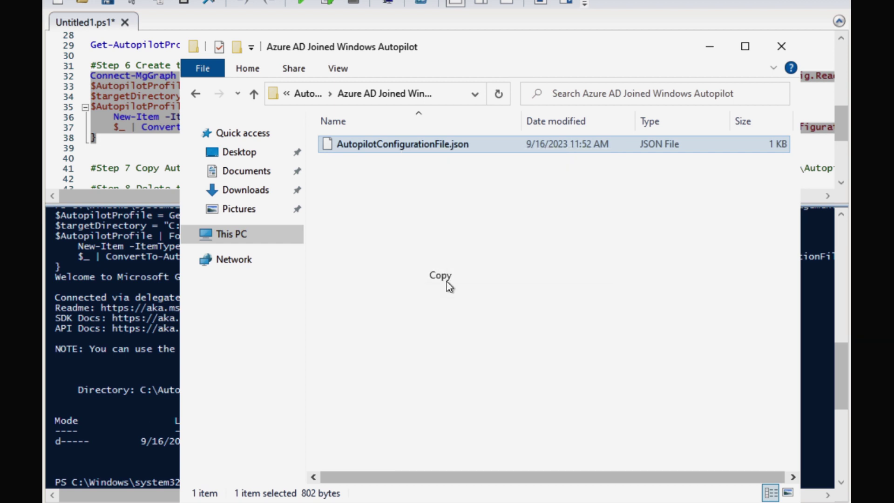
{"action": "left_click", "coordinate": [289, 94]}
{"action": "left_click", "coordinate": [318, 135]}
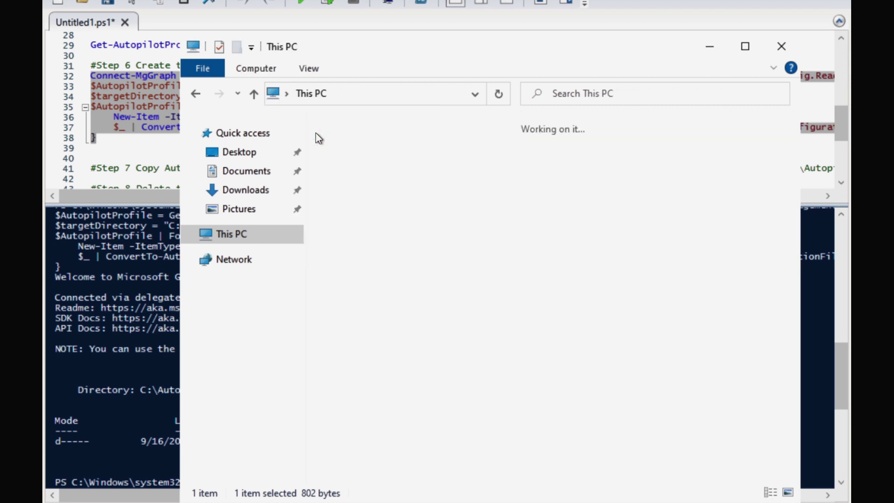
{"action": "double_click", "coordinate": [390, 353]}
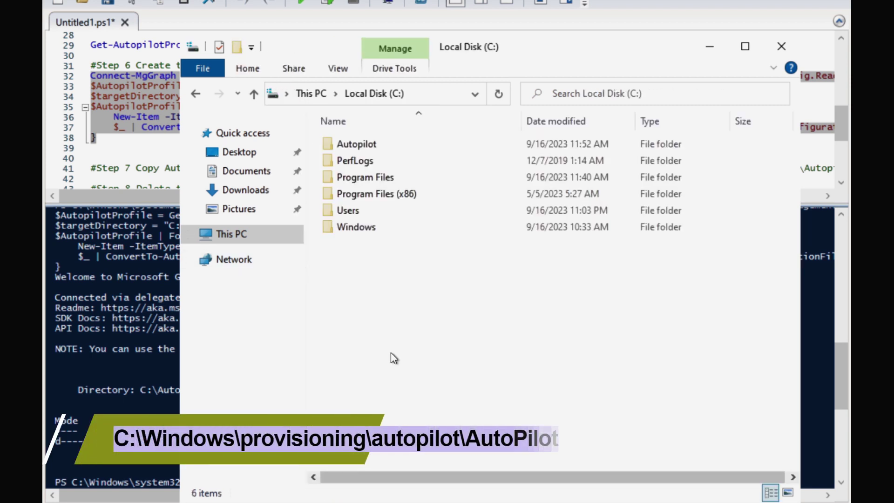
{"action": "double_click", "coordinate": [355, 227]}
{"action": "left_click", "coordinate": [358, 228]}
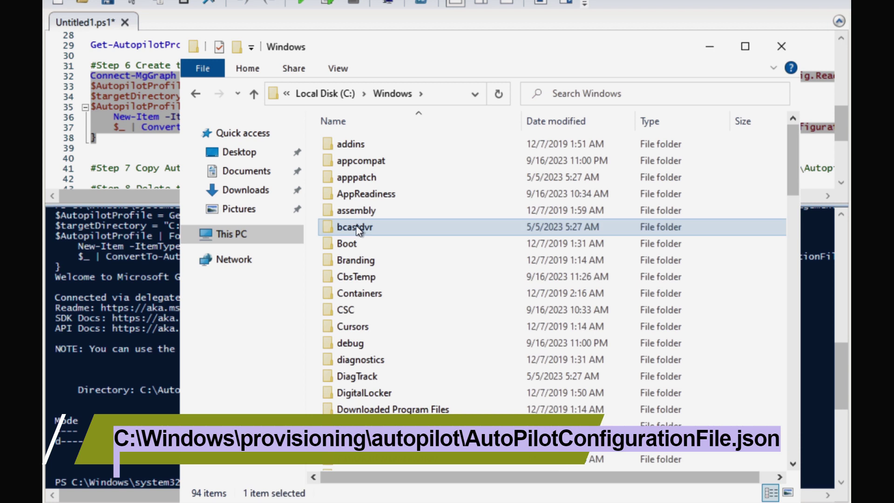
Step: Paste the JSON into Provisioning\Autopilot, granting folder access when prompted
{"action": "key", "text": "p"}
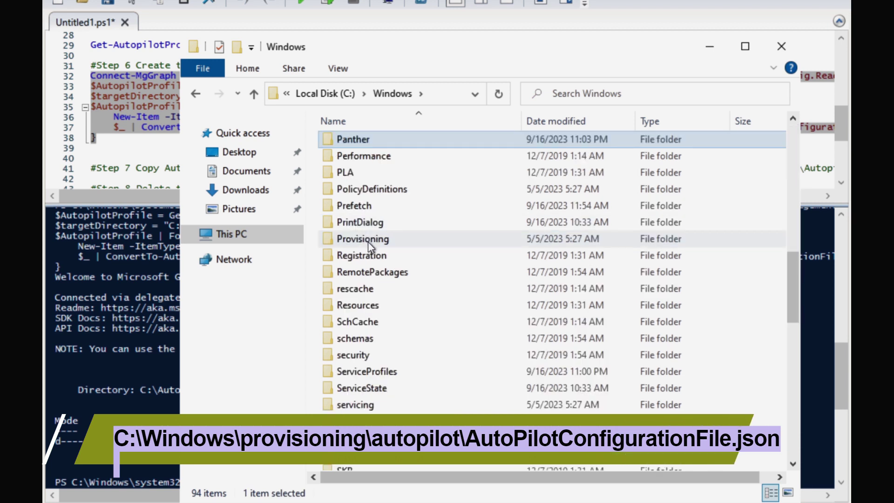
{"action": "double_click", "coordinate": [368, 240]}
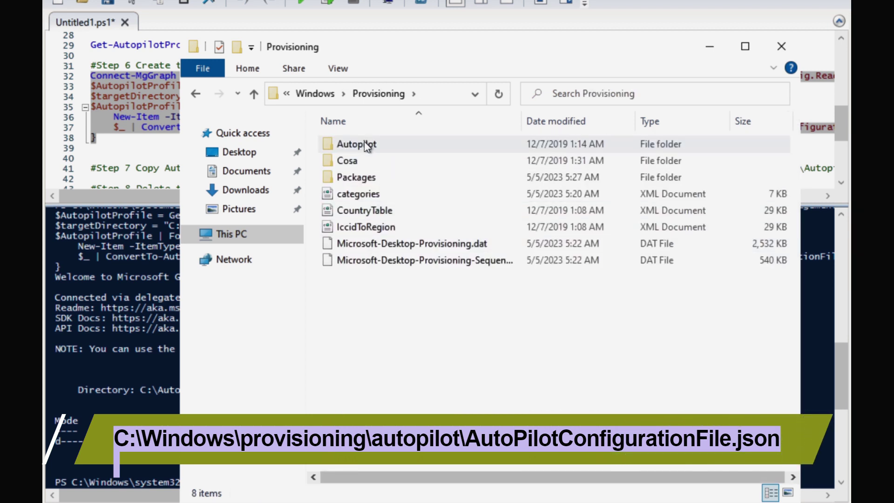
{"action": "double_click", "coordinate": [365, 145]}
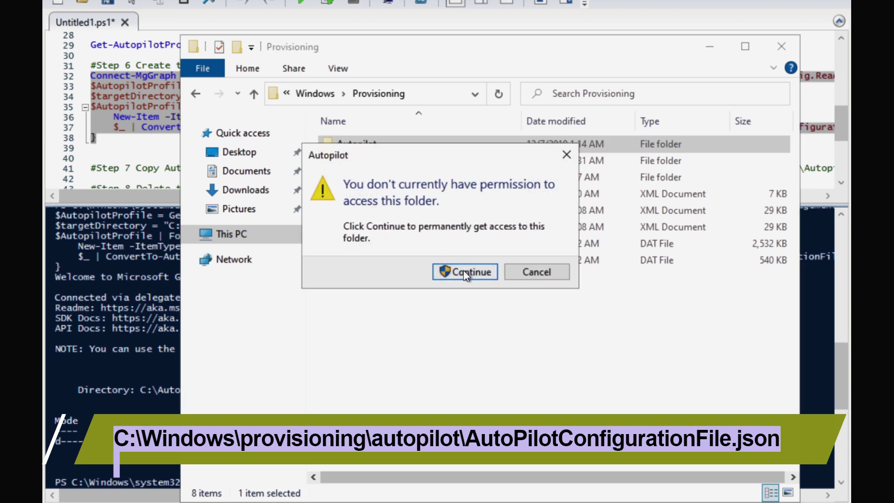
{"action": "left_click", "coordinate": [466, 274]}
{"action": "right_click", "coordinate": [441, 331]}
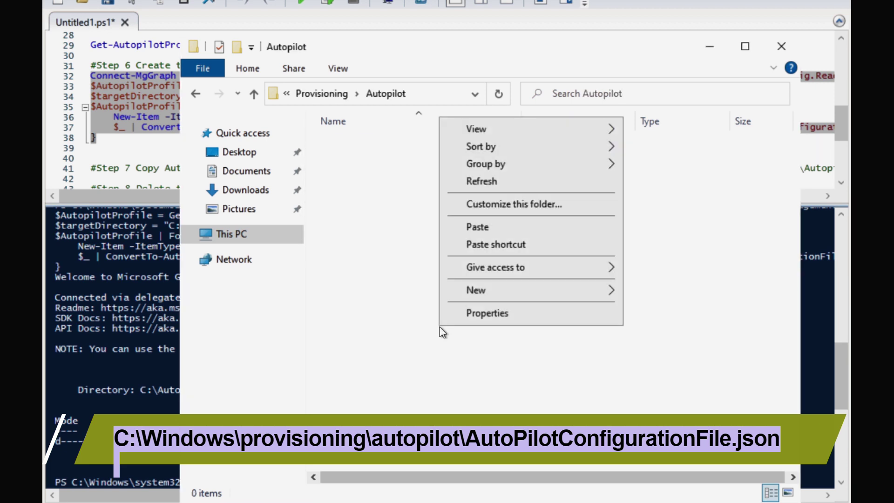
{"action": "left_click", "coordinate": [478, 227]}
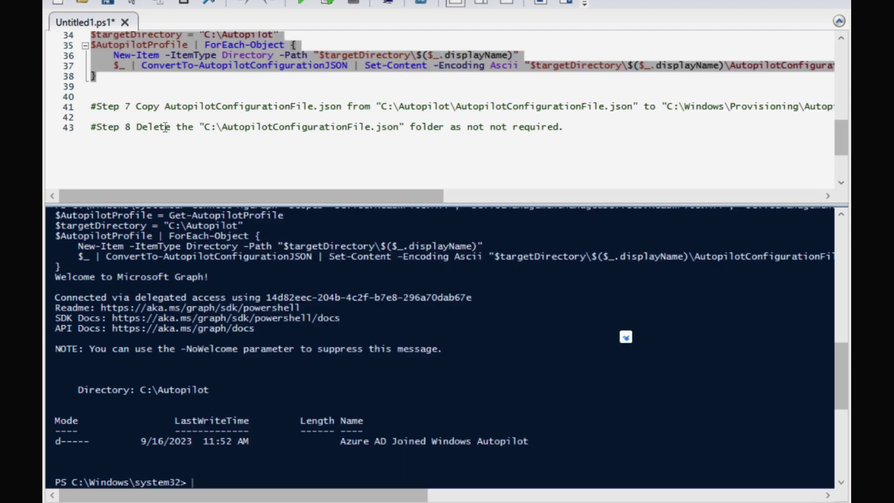
Step: Review Step 8, then delete the Autopilot folder from the root of Local Disk (C:)
{"action": "left_click_drag", "start_coordinate": [131, 128], "coordinate": [572, 134]}
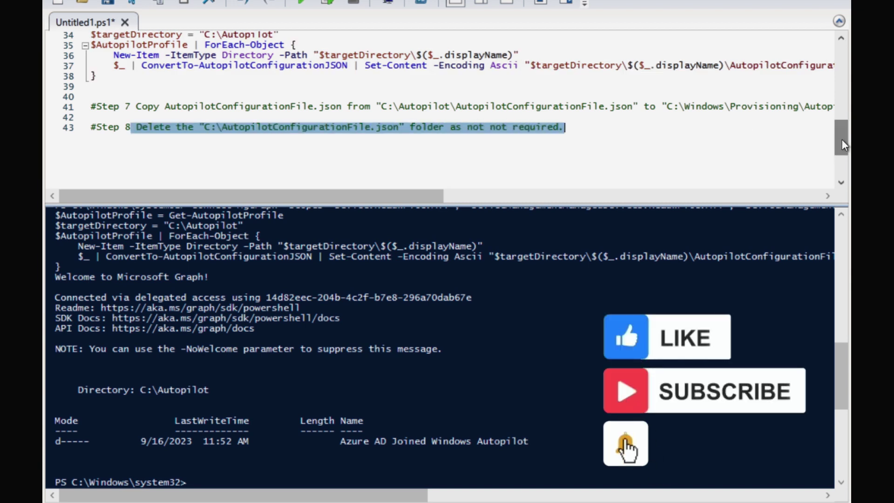
{"action": "left_click_drag", "start_coordinate": [842, 138], "coordinate": [842, 150]}
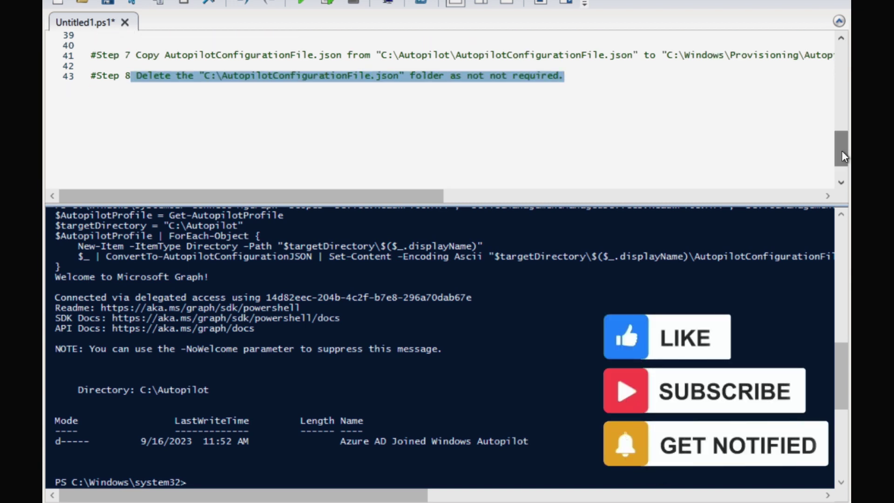
{"action": "key", "text": "super+r"}
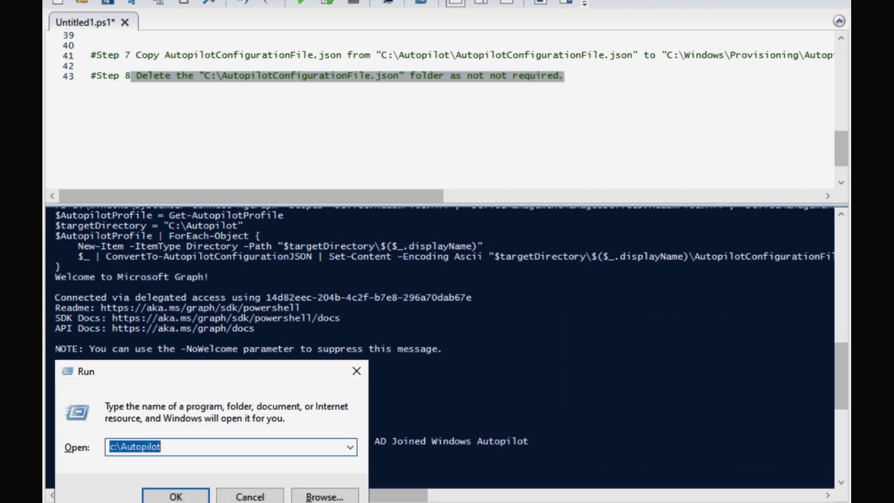
{"action": "key", "text": "Return"}
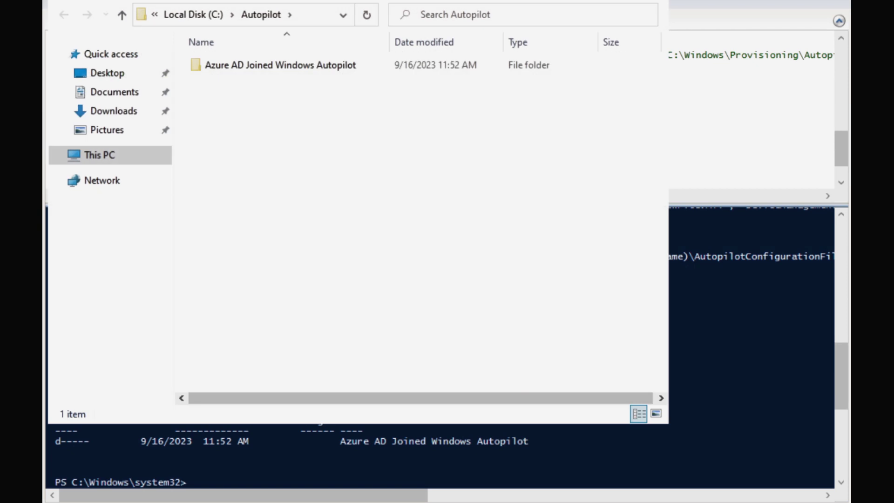
{"action": "left_click", "coordinate": [219, 18]}
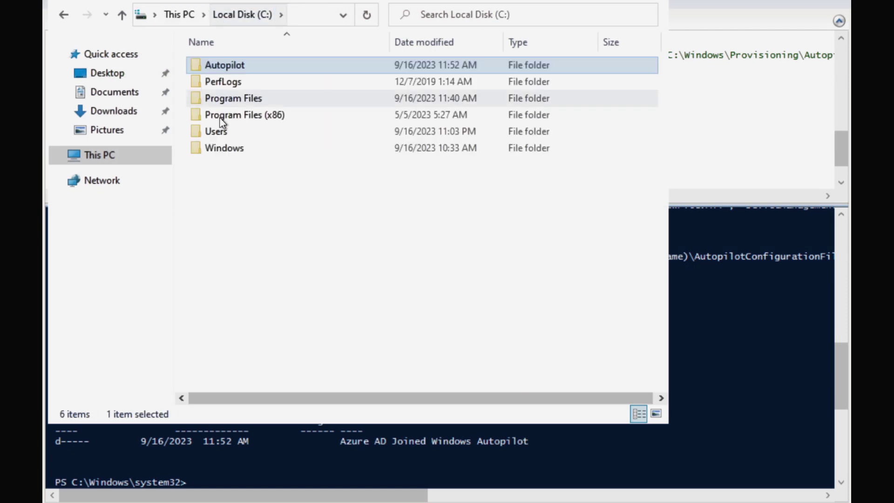
{"action": "right_click", "coordinate": [221, 67]}
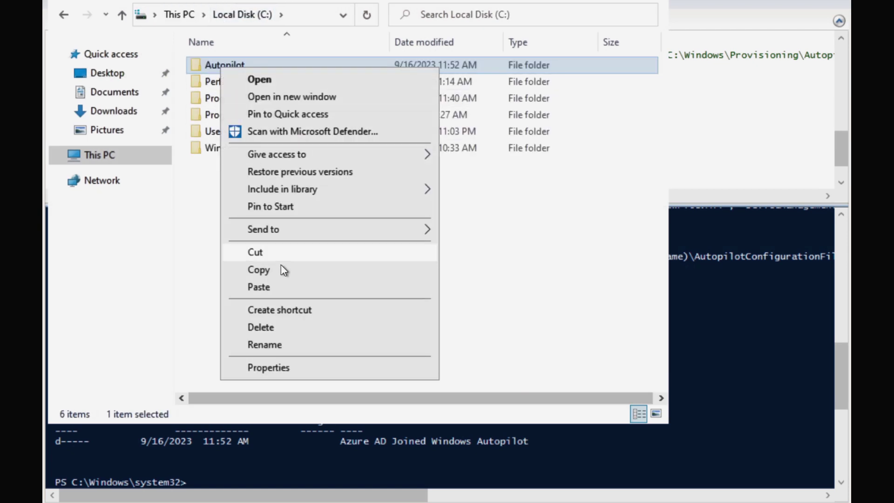
{"action": "left_click", "coordinate": [266, 328]}
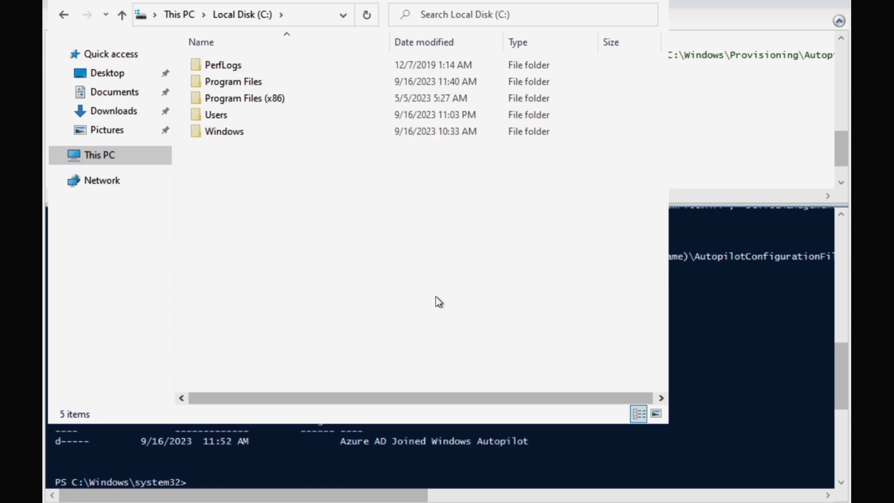
Step: Close PowerShell ISE without saving Untitled1.ps1, then close the remaining PowerShell window
{"action": "key", "text": "alt+Tab"}
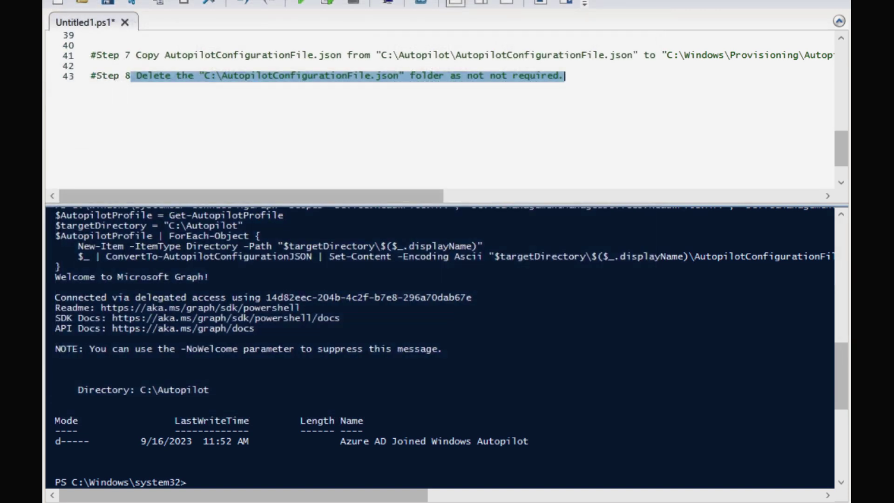
{"action": "key", "text": "alt+F4"}
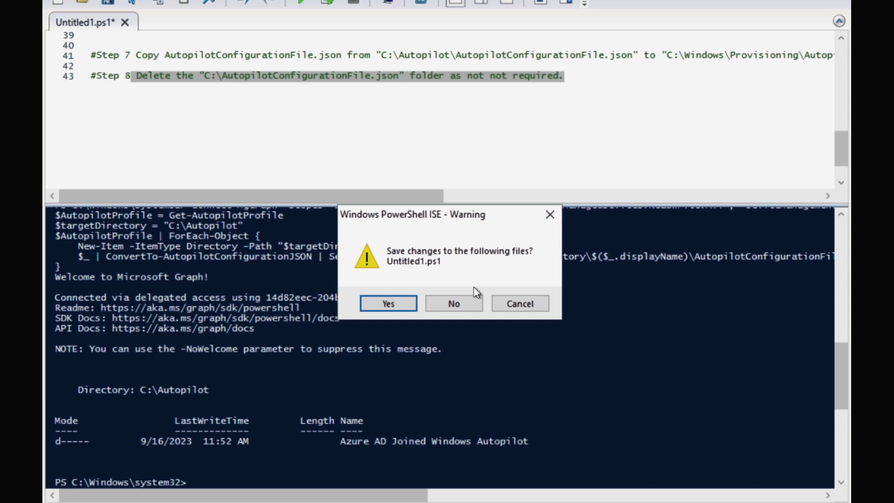
{"action": "left_click", "coordinate": [463, 298]}
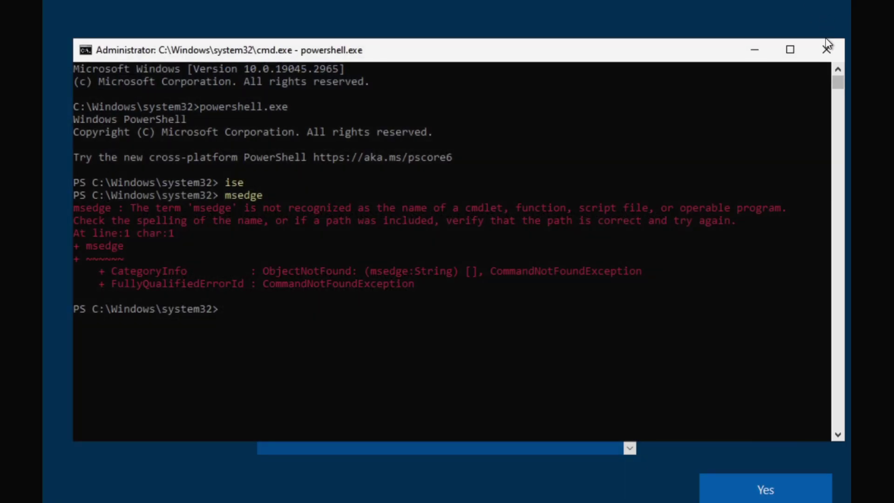
{"action": "left_click", "coordinate": [827, 48]}
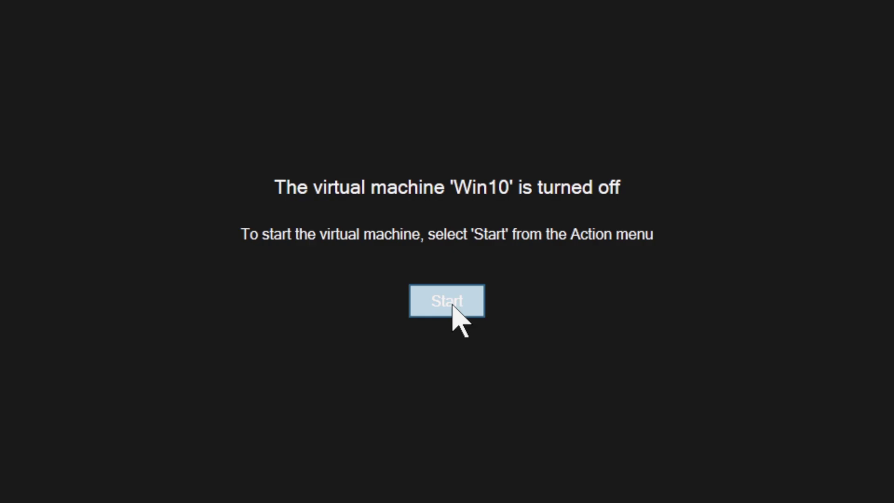
Step: Start the Win10 VM and run hostname at the region screen, showing DESKTOP-3IVGFHC
{"action": "left_click", "coordinate": [449, 302]}
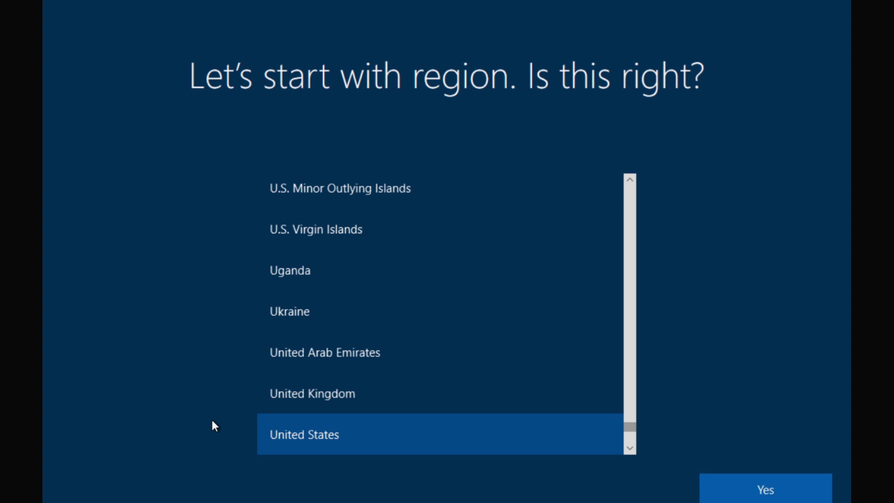
{"action": "key", "text": "shift+F10"}
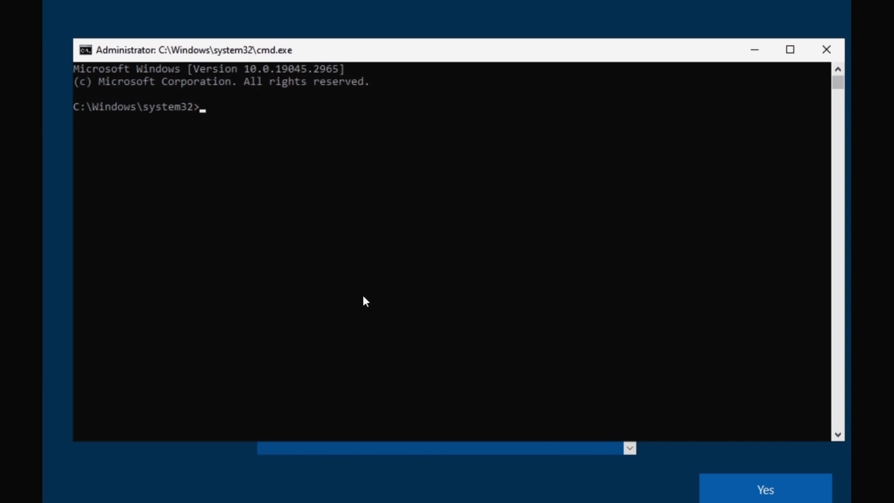
{"action": "type", "text": "hostname"}
{"action": "key", "text": "Return"}
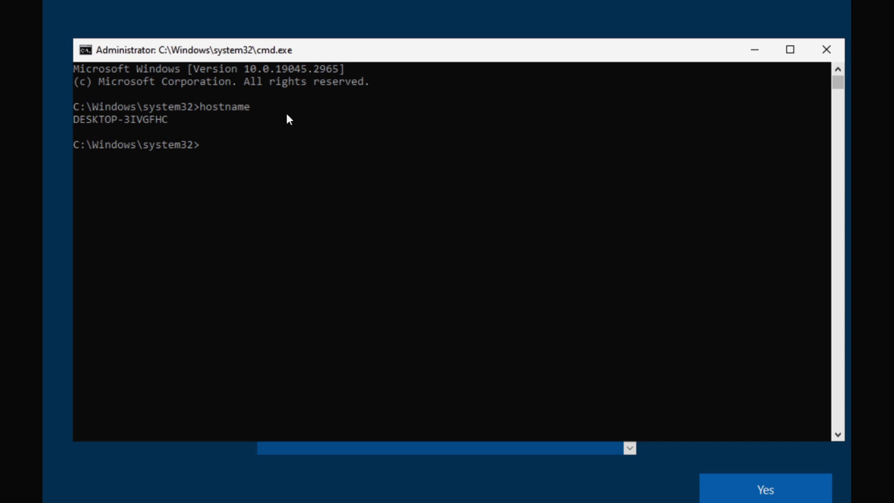
{"action": "left_click", "coordinate": [824, 50]}
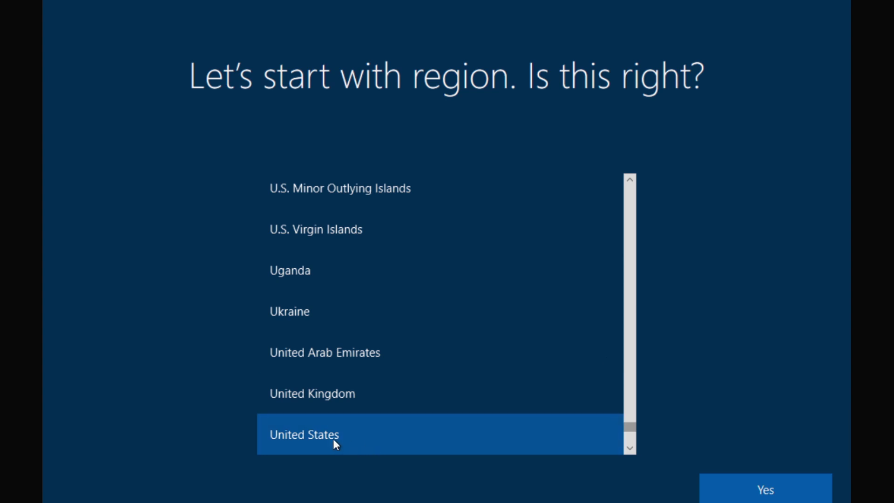
{"action": "left_click", "coordinate": [794, 484]}
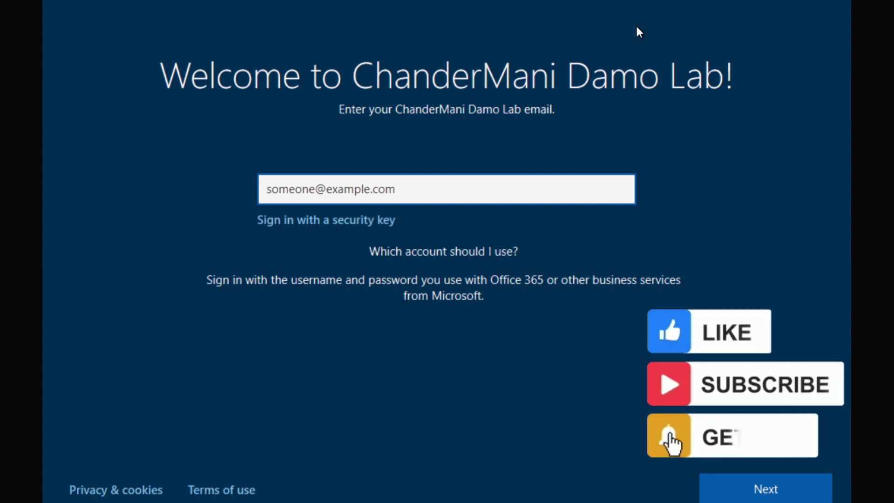
{"action": "key", "text": "shift+F10"}
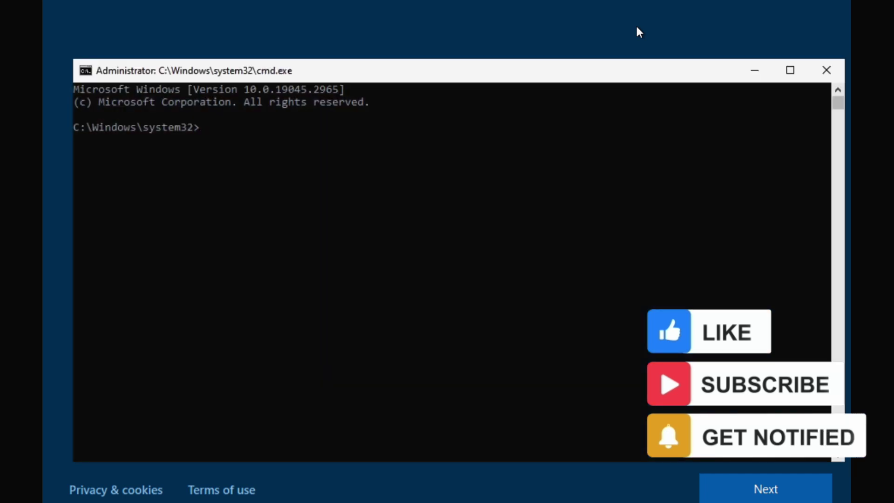
{"action": "type", "text": "hostname"}
{"action": "key", "text": "Return"}
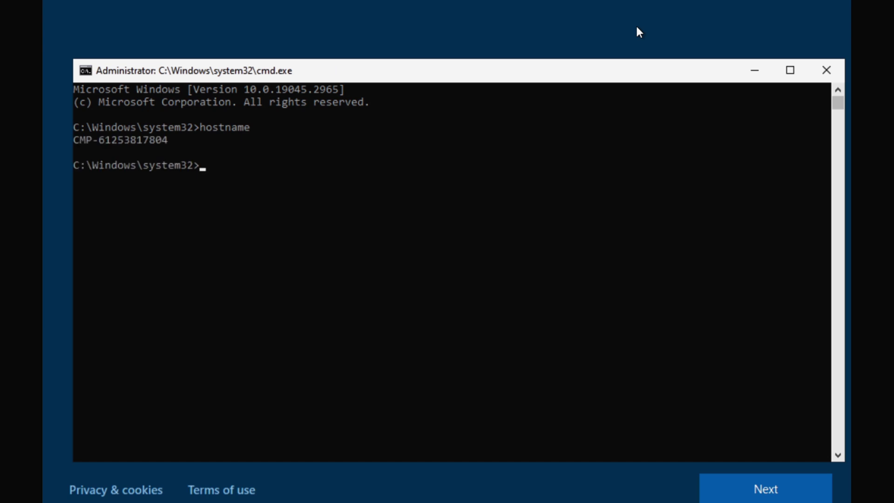
{"action": "key", "text": "alt+F4"}
Step: Sign in with the work account e-mail and password
{"action": "key", "text": "ctrl+v"}
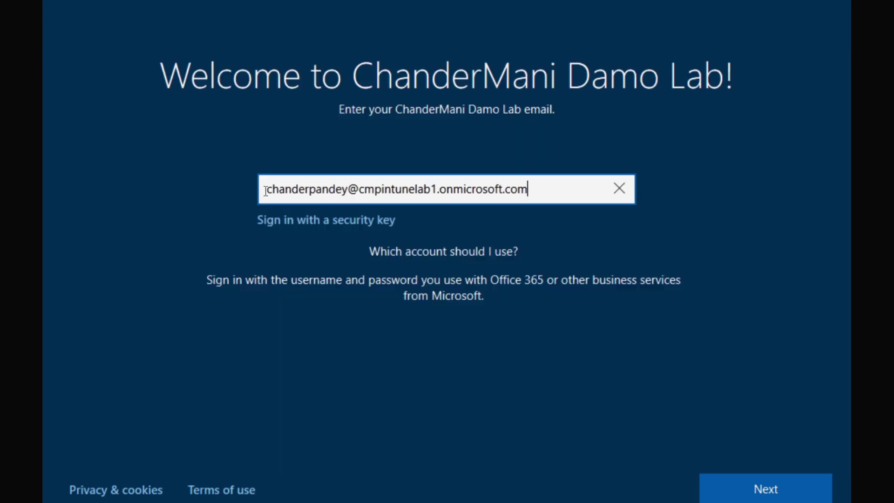
{"action": "left_click", "coordinate": [755, 493]}
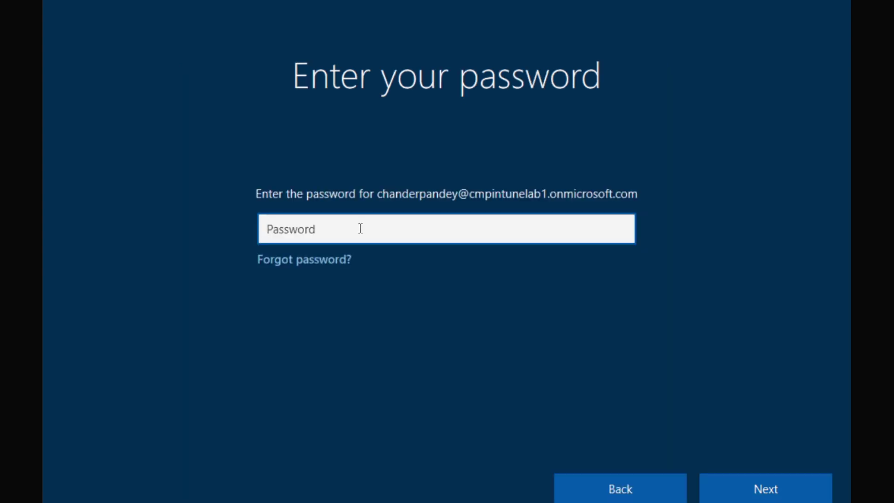
{"action": "key", "text": "Caps_Lock"}
{"action": "type", "text": "P"}
{"action": "type", "text": "•••••••"}
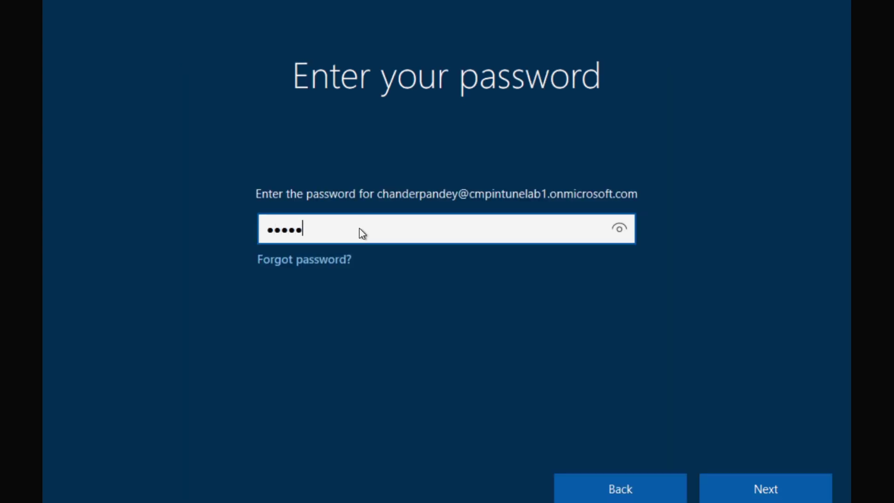
{"action": "key", "text": "Return"}
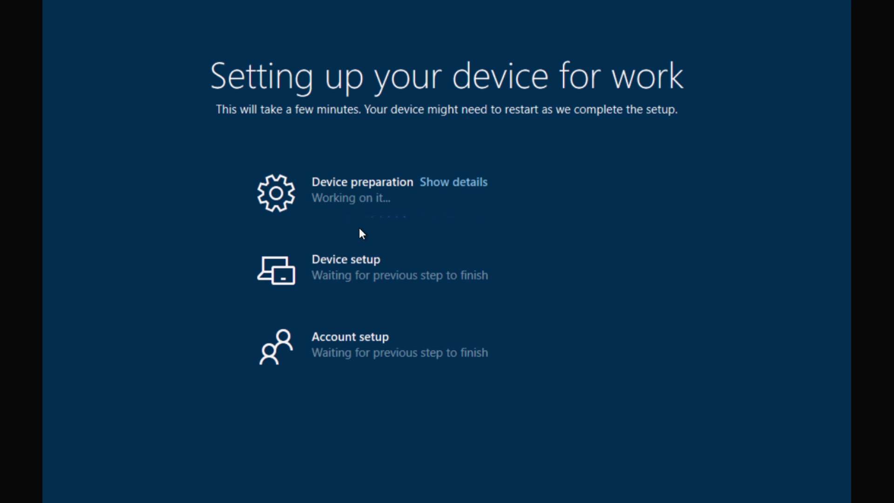
Step: Check the Device preparation details, then submit the work account sign-in on the VM
{"action": "left_click", "coordinate": [463, 182]}
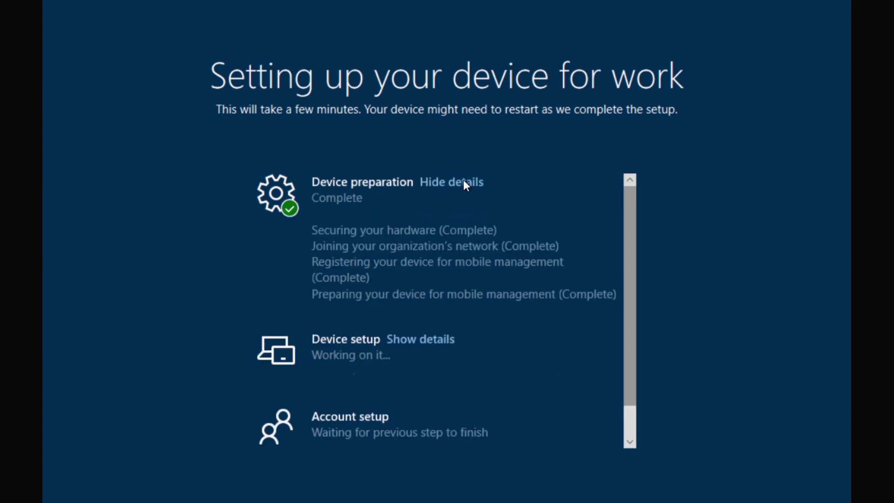
{"action": "left_click", "coordinate": [463, 181]}
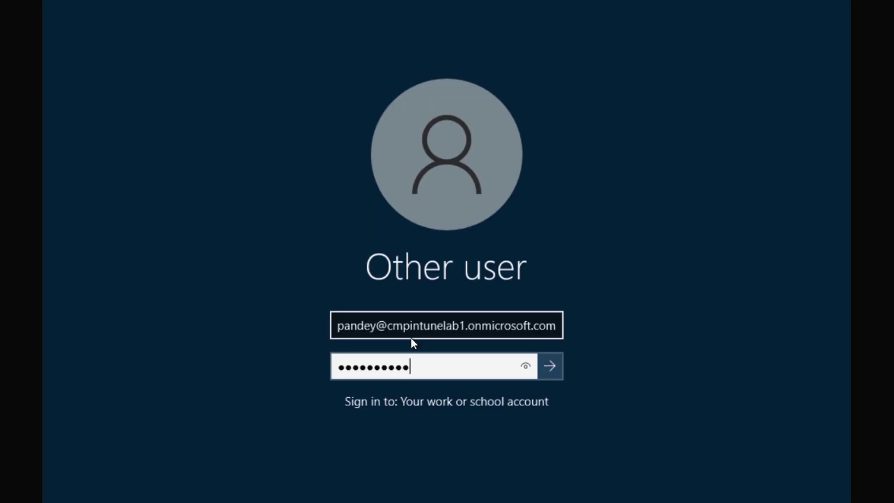
{"action": "key", "text": "Return"}
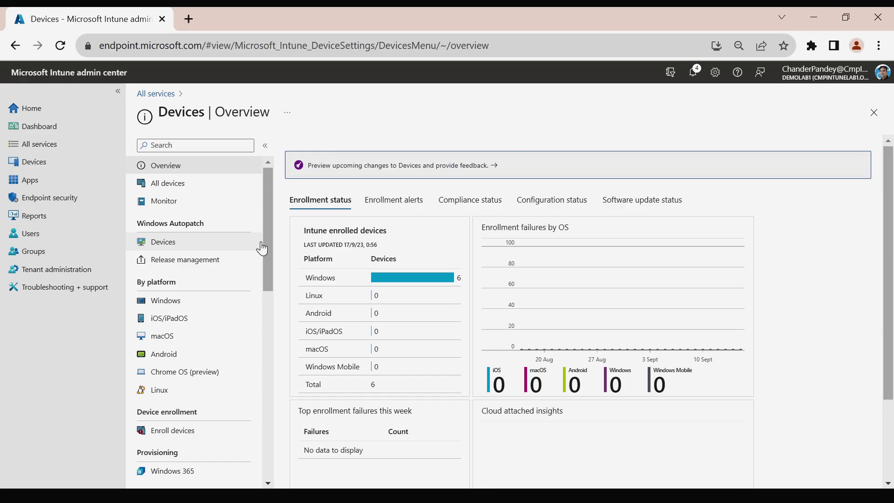
{"action": "left_click", "coordinate": [164, 184]}
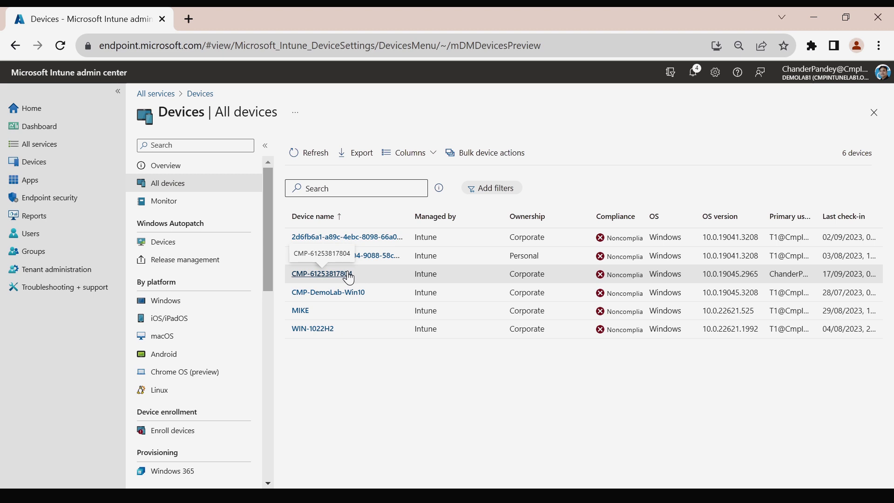
{"action": "left_click", "coordinate": [169, 430]}
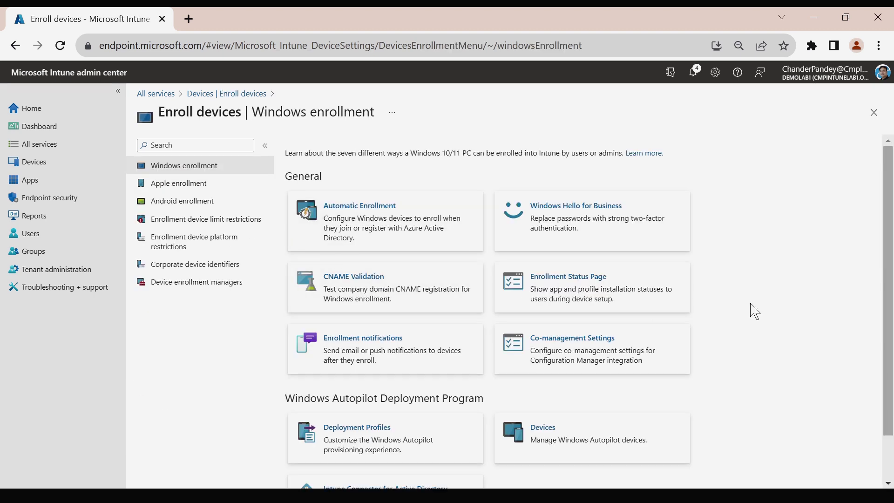
{"action": "left_click", "coordinate": [559, 454]}
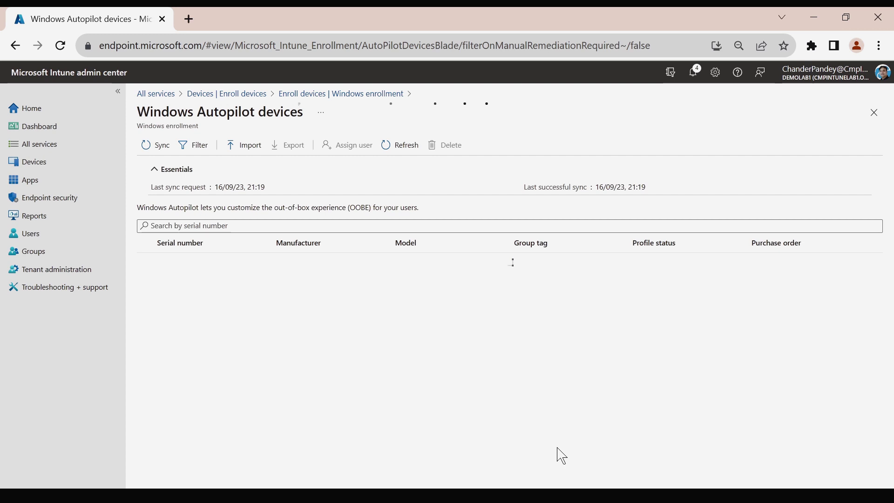